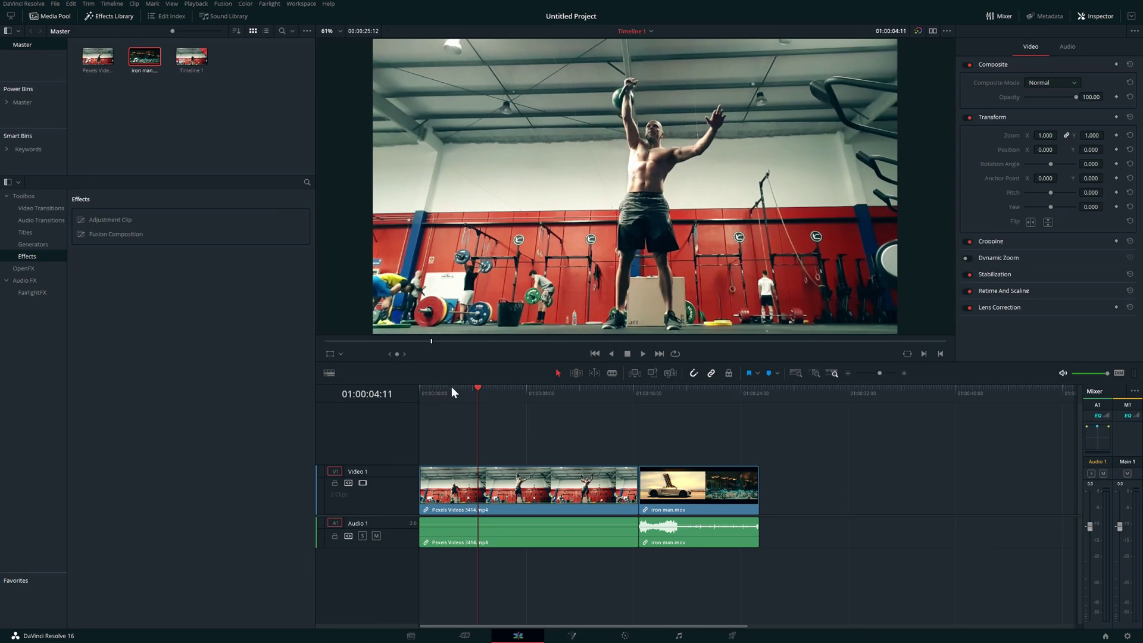
# Scrub to 01:00:08:00 and browse the Dissolve and Fusion video transitions in the Effects Library
pyautogui.moveTo(480, 392); pyautogui.dragTo(526, 398)
pyautogui.click(24, 232)
pyautogui.click(25, 207)
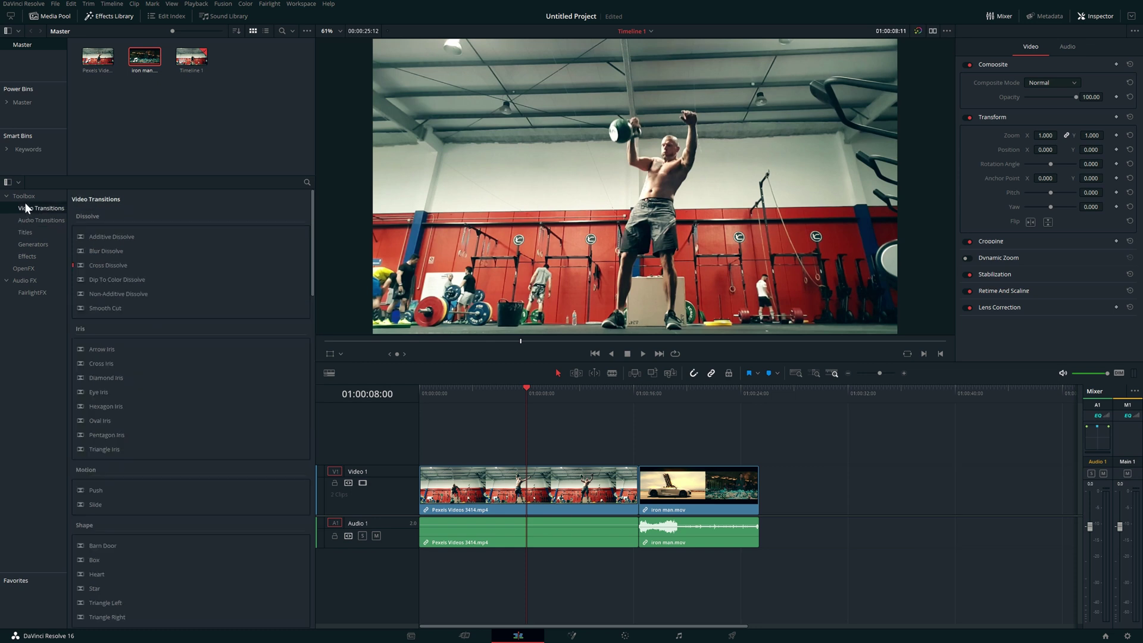
pyautogui.scroll(-5, 156, 394)
pyautogui.scroll(-5, 154, 393)
pyautogui.scroll(4, 142, 375)
pyautogui.moveTo(136, 355)
pyautogui.mouseDown()
pyautogui.moveTo(602, 500)
pyautogui.moveTo(642, 484)
pyautogui.moveTo(152, 348)
pyautogui.mouseUp()
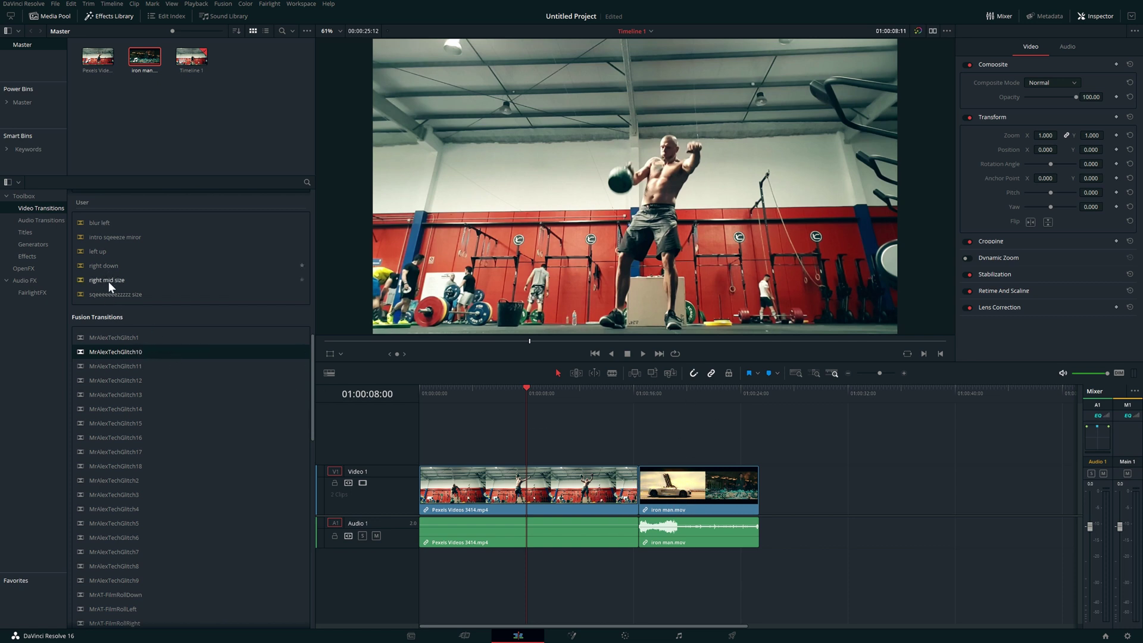
pyautogui.scroll(6, 108, 281)
pyautogui.moveTo(119, 265); pyautogui.dragTo(214, 327)
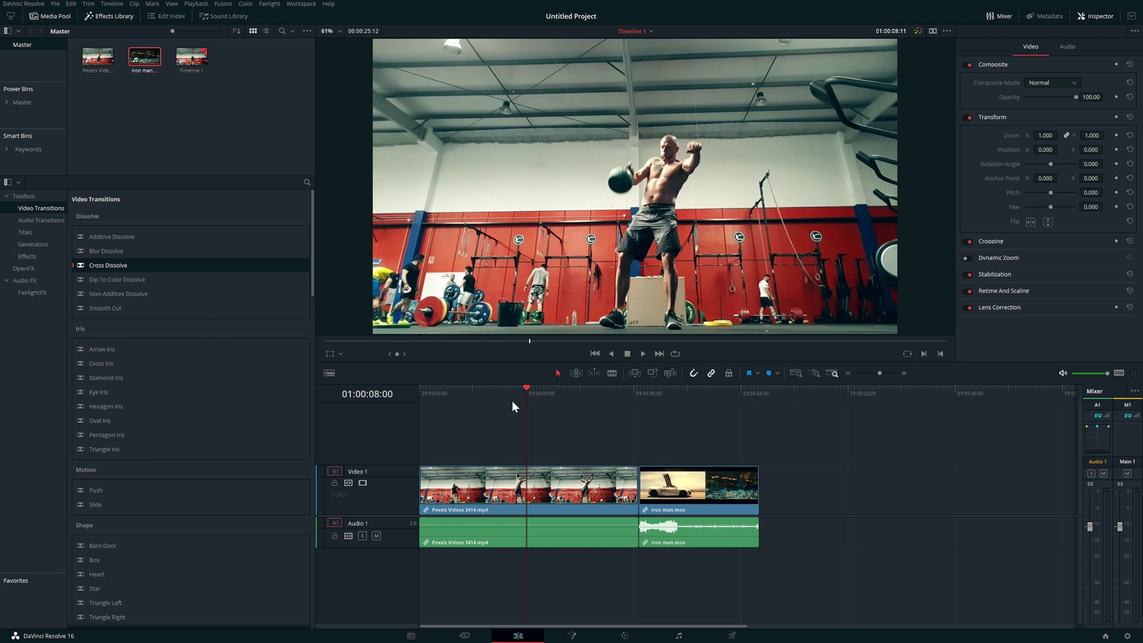
pyautogui.moveTo(512, 401); pyautogui.dragTo(648, 406)
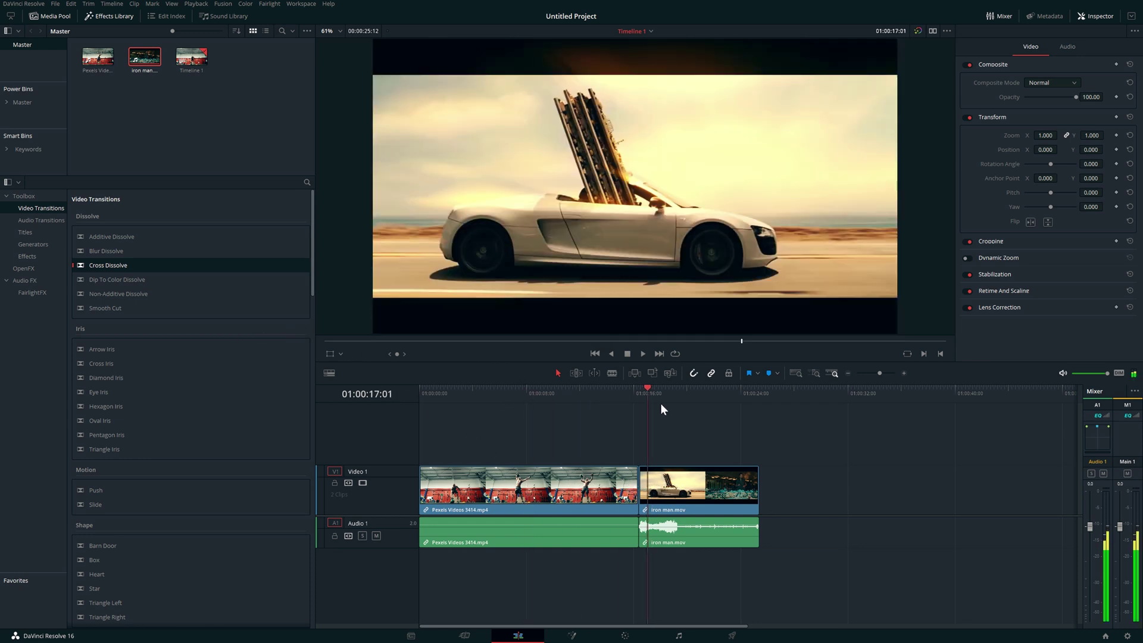
pyautogui.click(904, 373)
pyautogui.moveTo(119, 294); pyautogui.dragTo(440, 376)
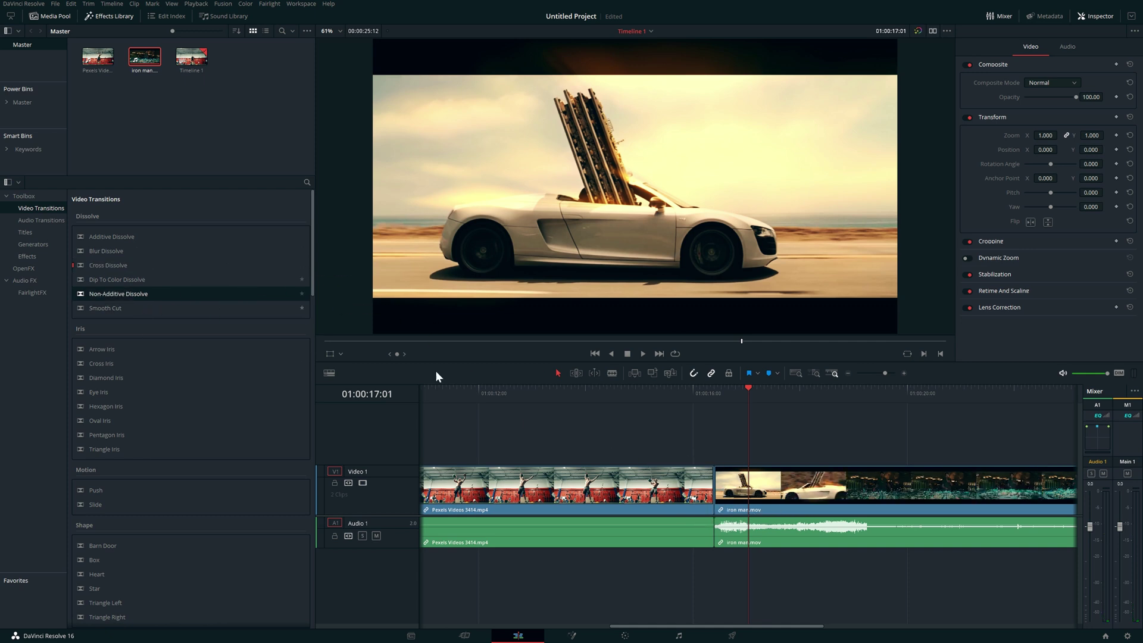
pyautogui.click(848, 373)
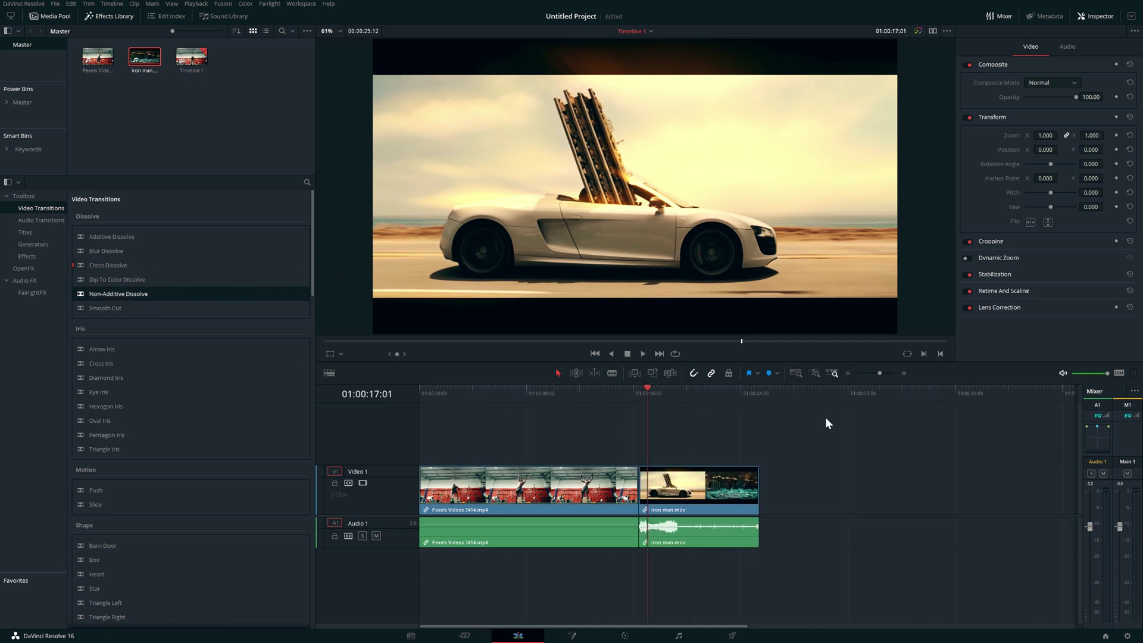
pyautogui.moveTo(648, 387); pyautogui.dragTo(588, 416)
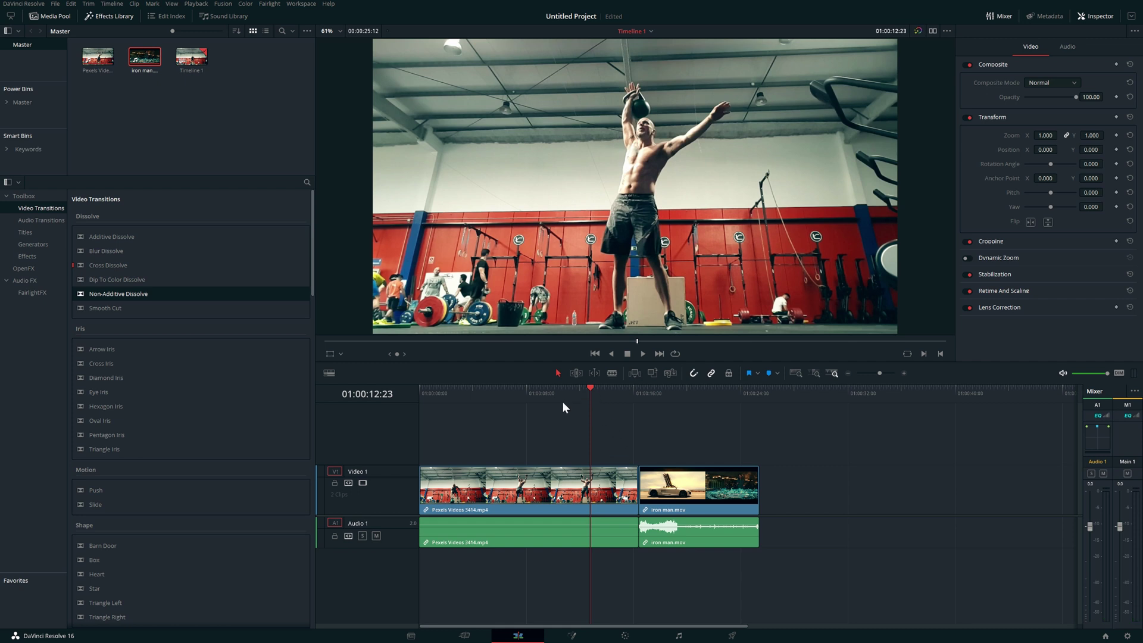
pyautogui.moveTo(600, 399); pyautogui.dragTo(645, 417)
pyautogui.click(599, 518)
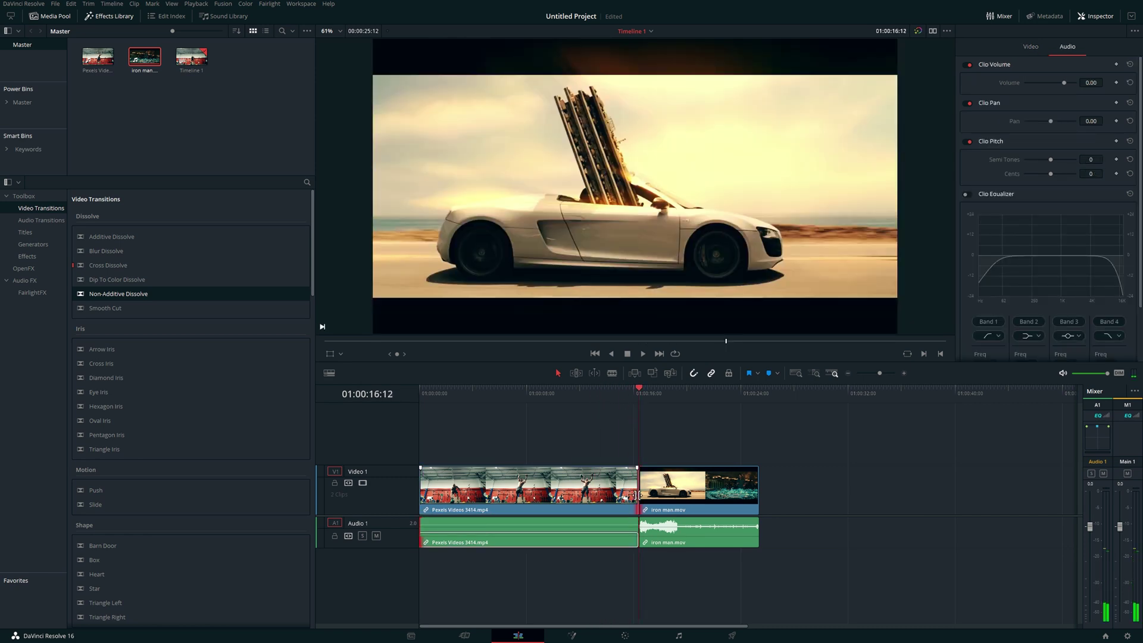
pyautogui.moveTo(635, 493); pyautogui.dragTo(605, 492)
pyautogui.click(655, 491)
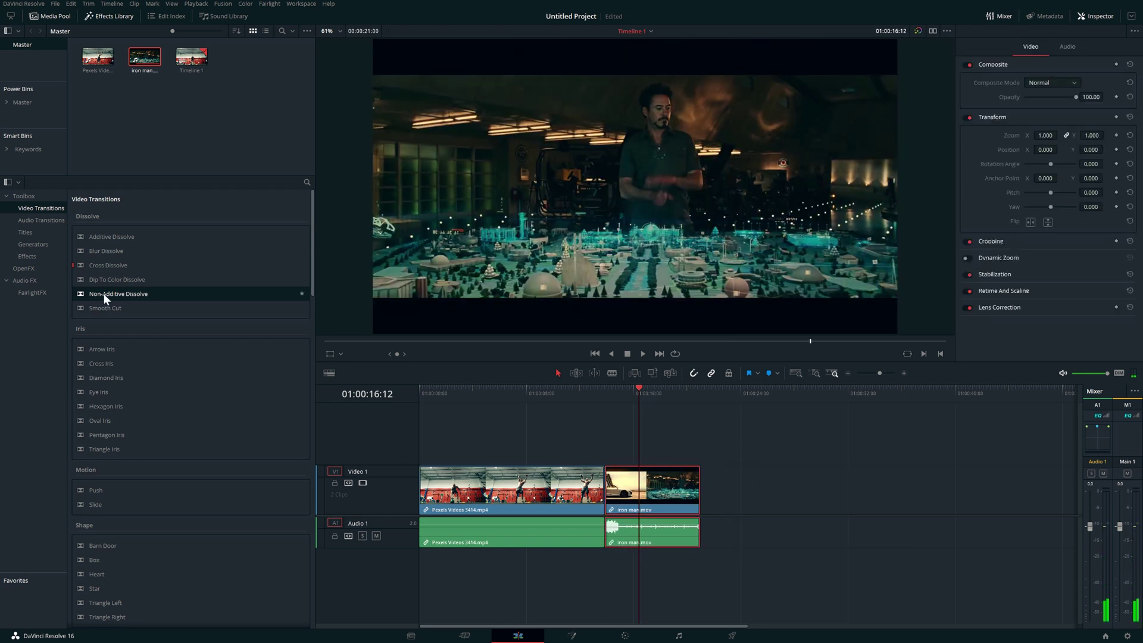
pyautogui.moveTo(110, 294); pyautogui.dragTo(148, 290)
pyautogui.hotkey('ctrl', 'z')
pyautogui.hotkey('ctrl', 'z')
pyautogui.hotkey('ctrl', 'z')
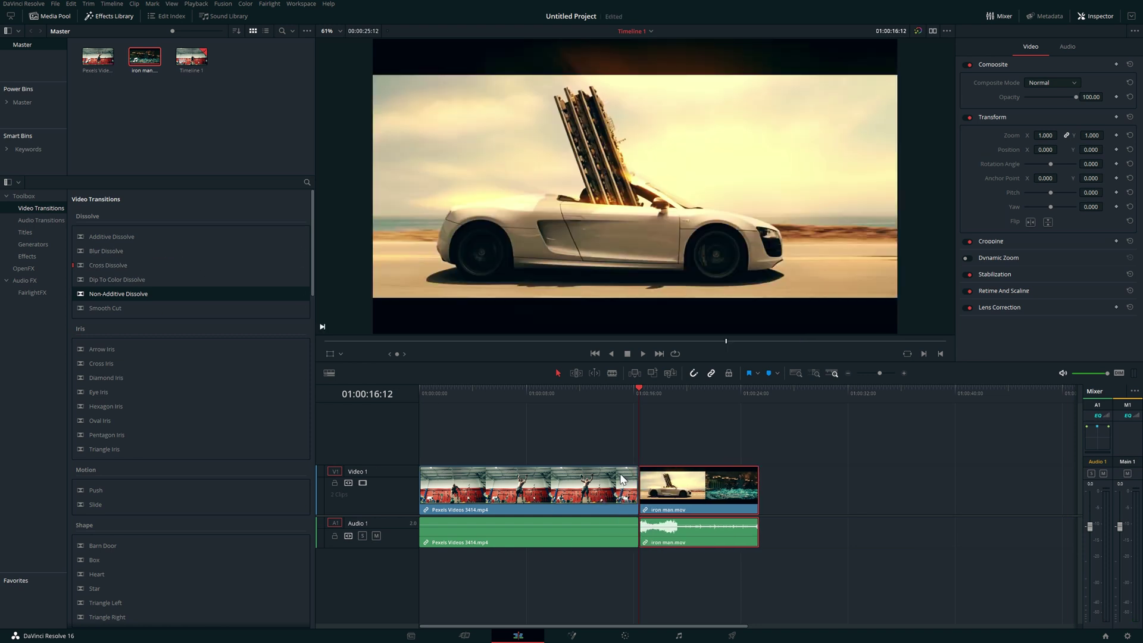
pyautogui.press('space')
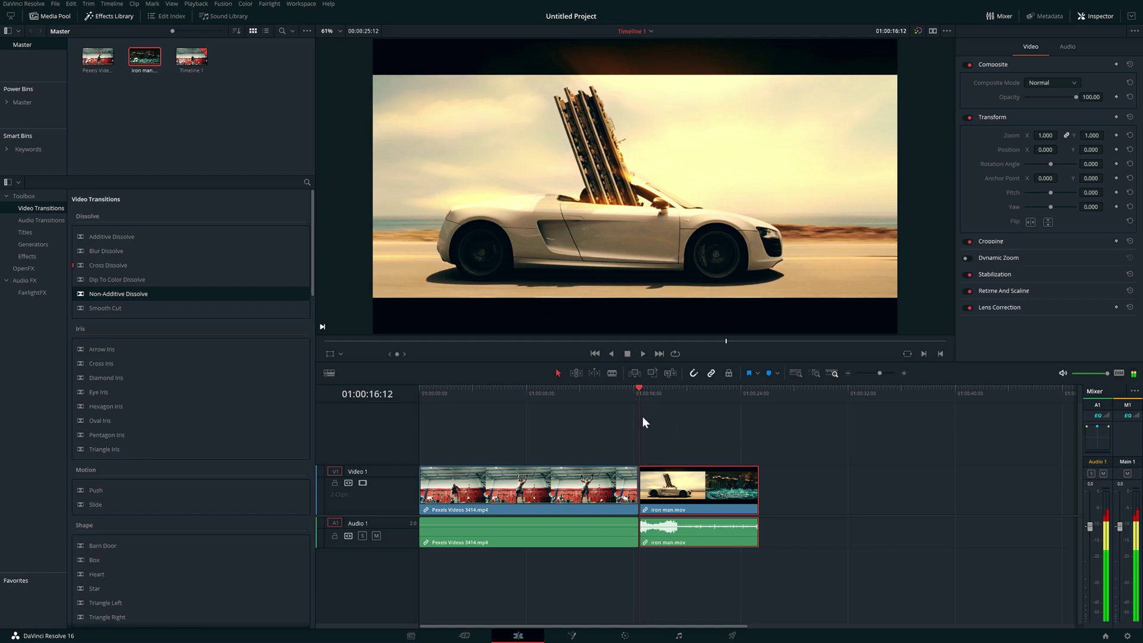
pyautogui.click(629, 416)
pyautogui.click(658, 419)
pyautogui.click(644, 418)
pyautogui.click(627, 414)
pyautogui.click(637, 414)
pyautogui.moveTo(117, 293)
pyautogui.mouseDown()
pyautogui.moveTo(619, 572)
pyautogui.moveTo(660, 476)
pyautogui.moveTo(643, 471)
pyautogui.moveTo(661, 485)
pyautogui.moveTo(315, 343)
pyautogui.moveTo(119, 293)
pyautogui.mouseUp()
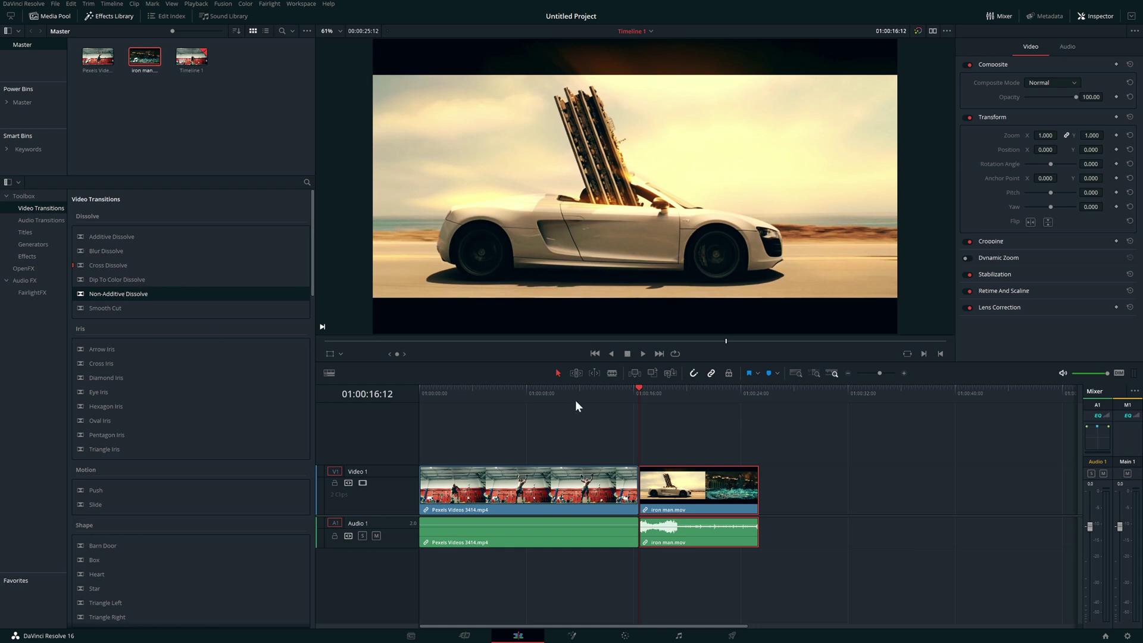
pyautogui.click(636, 391)
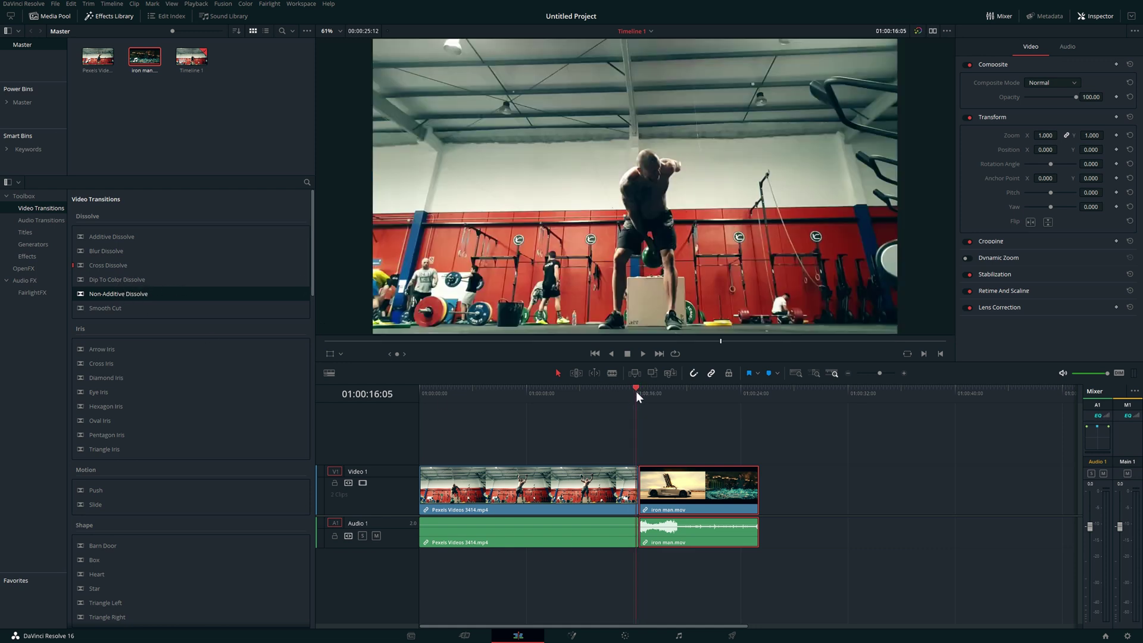
pyautogui.click(632, 484)
pyautogui.click(667, 489)
pyautogui.moveTo(640, 485); pyautogui.dragTo(642, 486)
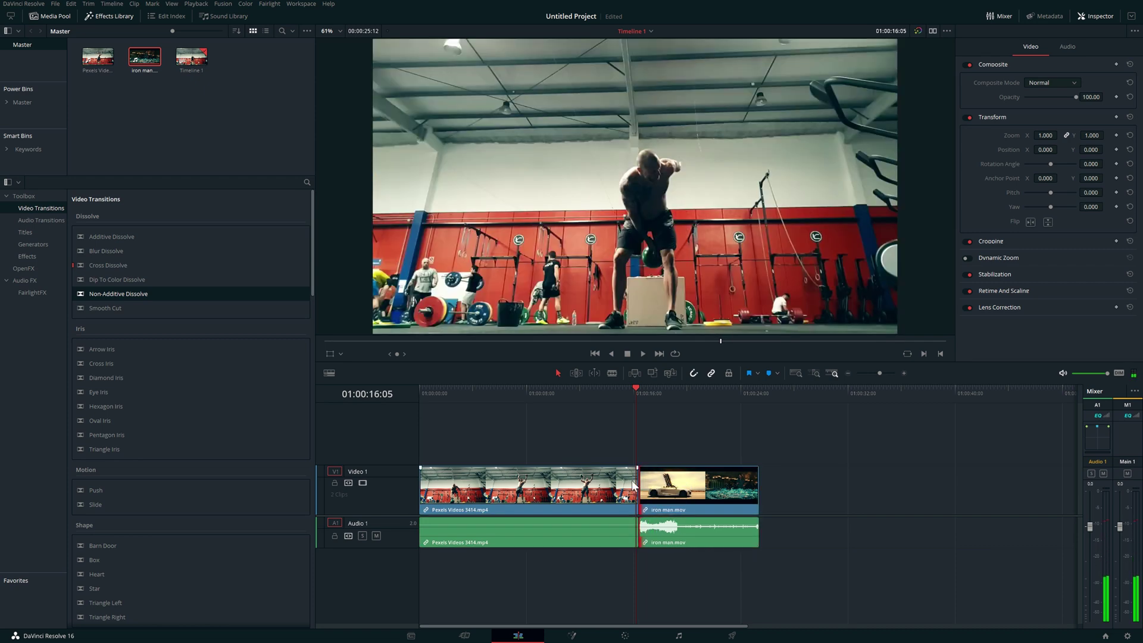
pyautogui.hotkey('ctrl', 's')
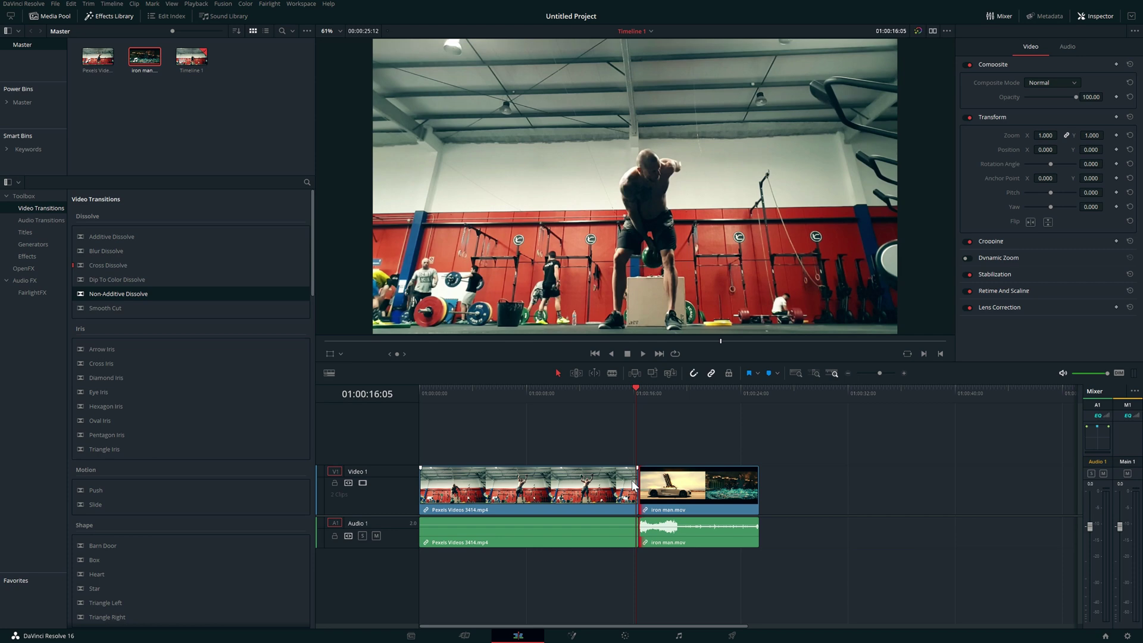
pyautogui.click(636, 404)
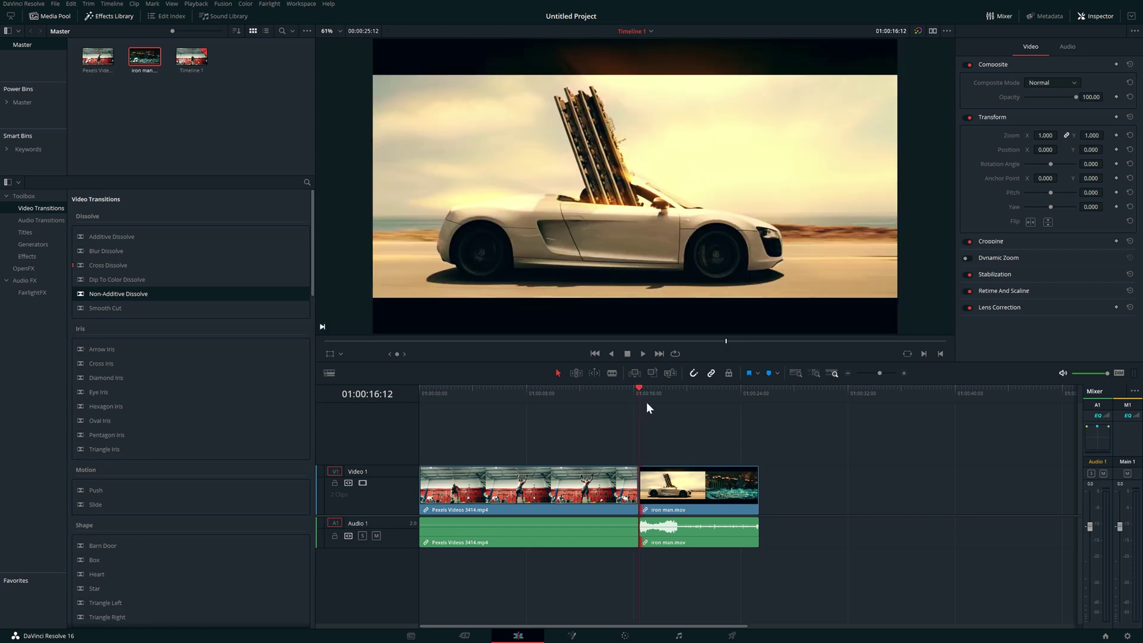
pyautogui.moveTo(635, 399)
pyautogui.mouseDown()
pyautogui.moveTo(620, 394)
pyautogui.moveTo(649, 397)
pyautogui.moveTo(617, 397)
pyautogui.moveTo(633, 404)
pyautogui.mouseUp()
# Select the gym and car clips in turn and review the gym clip's end at 01:00:16:12
pyautogui.moveTo(642, 470)
pyautogui.click(659, 492)
pyautogui.click(620, 489)
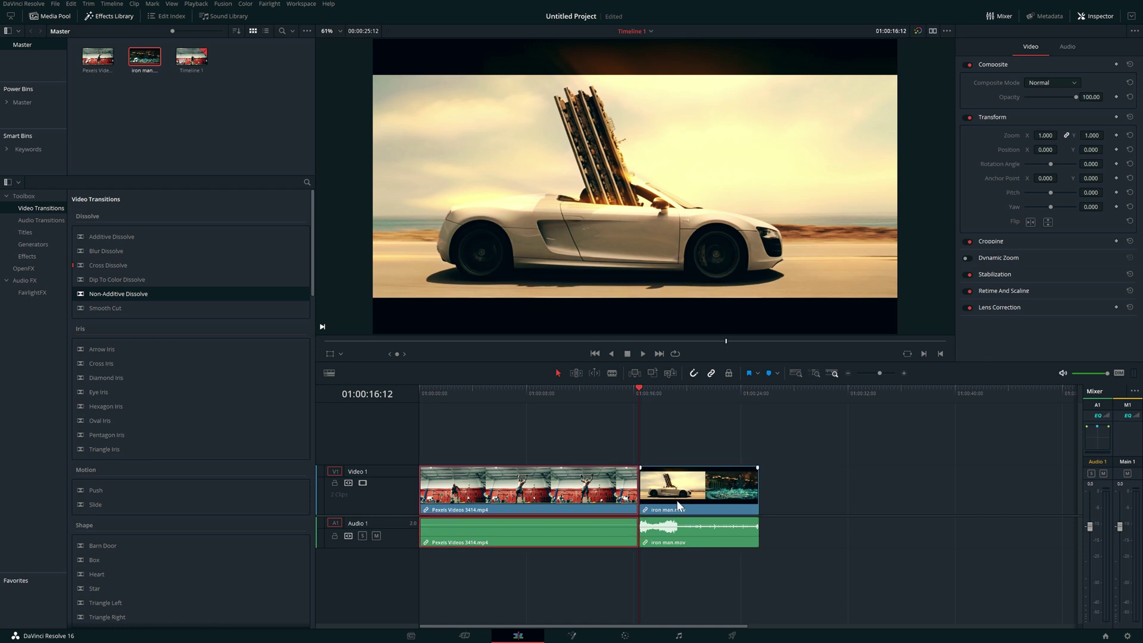
pyautogui.click(668, 500)
pyautogui.click(628, 491)
pyautogui.moveTo(640, 399); pyautogui.dragTo(617, 417)
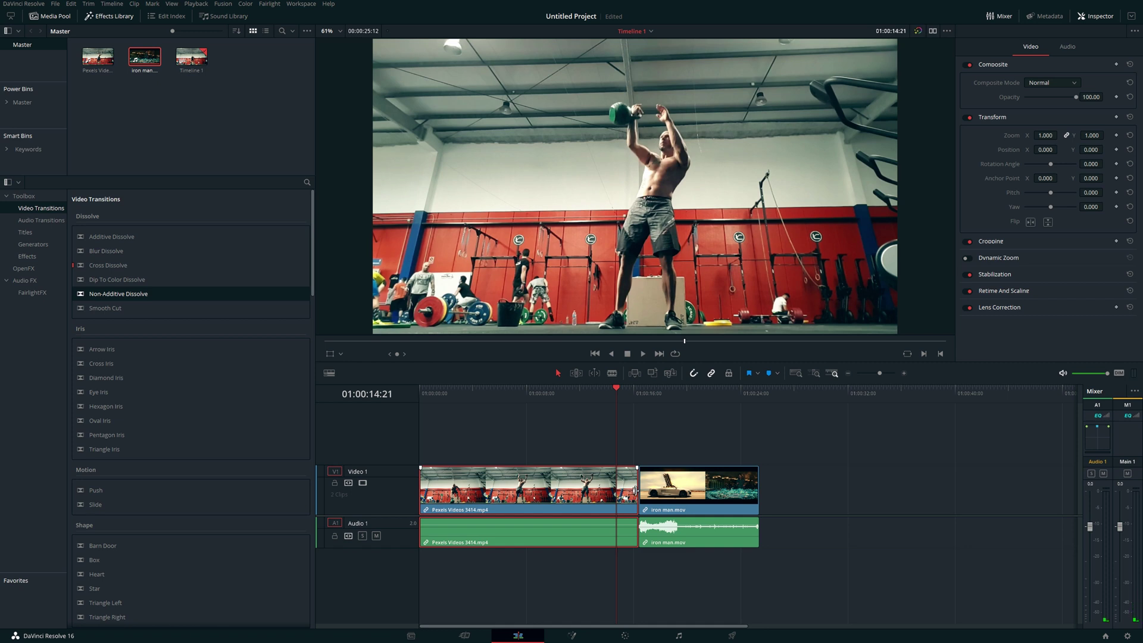
pyautogui.moveTo(620, 401); pyautogui.dragTo(636, 406)
# Zoom into the timeline, play through the cut, and select the edit point between the clips
pyautogui.click(903, 372)
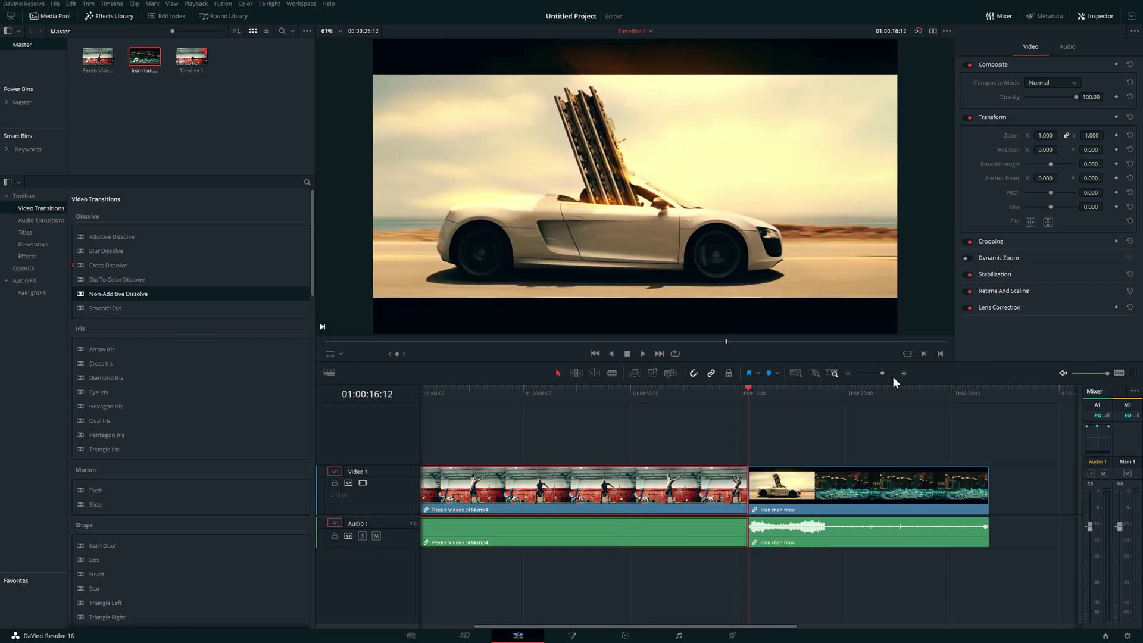
pyautogui.click(829, 494)
pyautogui.press('space')
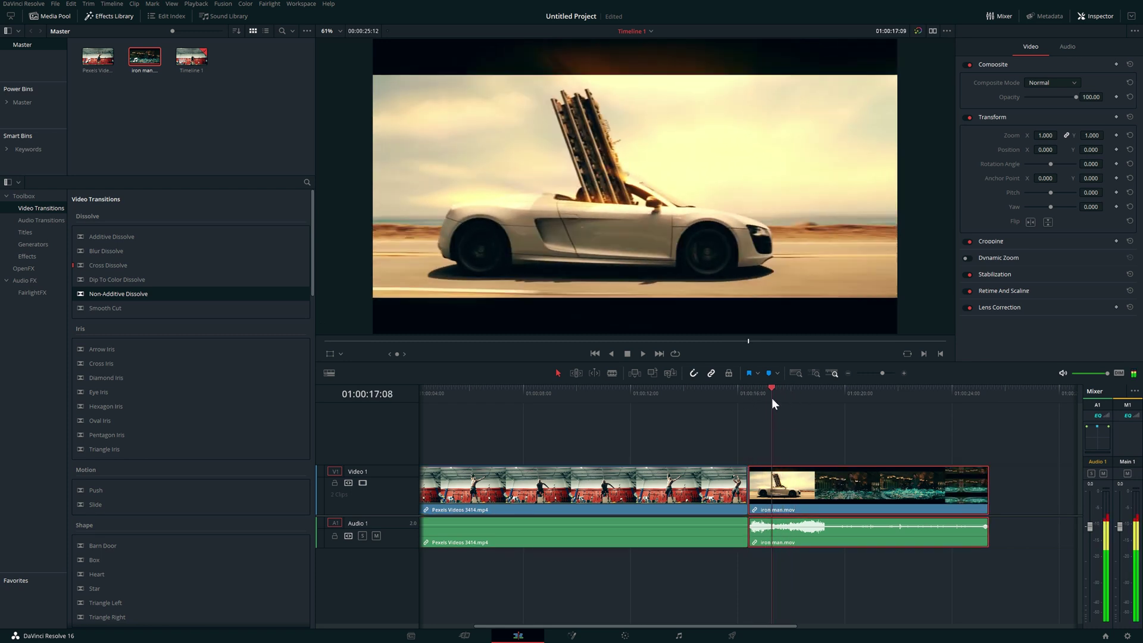
pyautogui.click(724, 508)
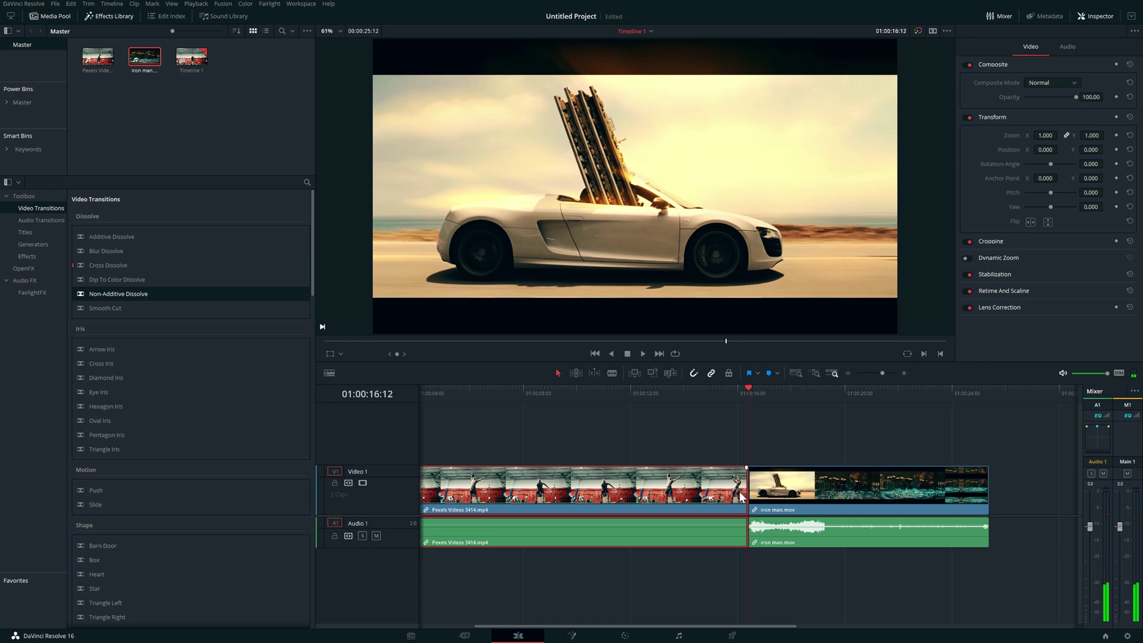
pyautogui.click(745, 494)
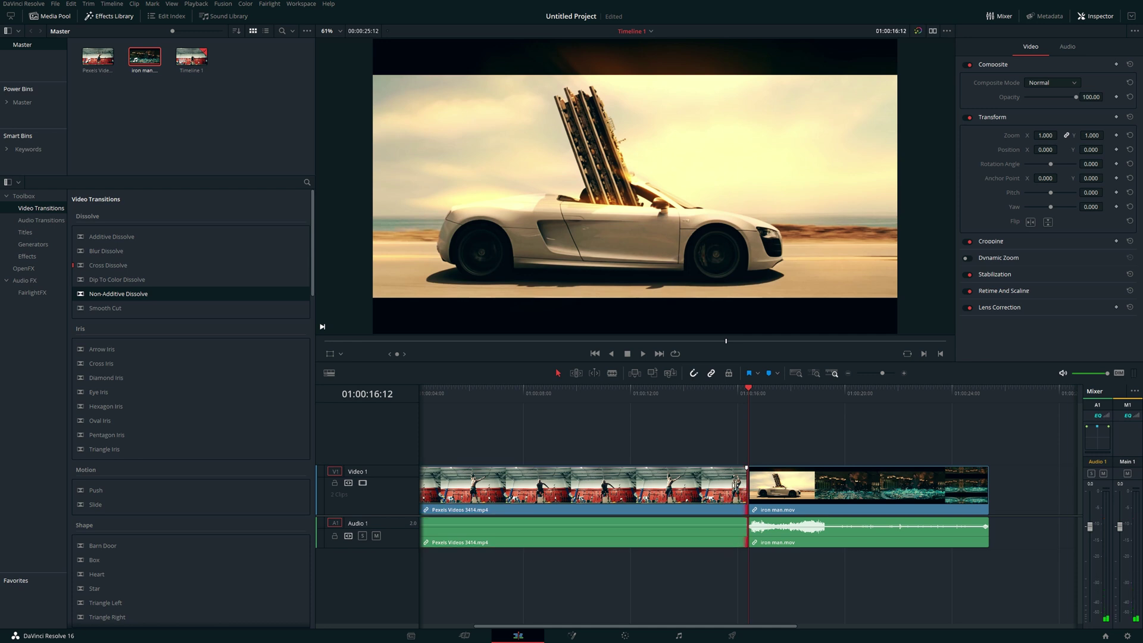
# Step the playhead back frame by frame to 01:00:16:00 at the end of the gym clip
pyautogui.moveTo(741, 393)
pyautogui.mouseDown()
pyautogui.moveTo(728, 392)
pyautogui.moveTo(749, 396)
pyautogui.mouseUp()
pyautogui.press('Left')
pyautogui.press('Left')
pyautogui.press('Left')
pyautogui.press('Left')
pyautogui.press('Left')
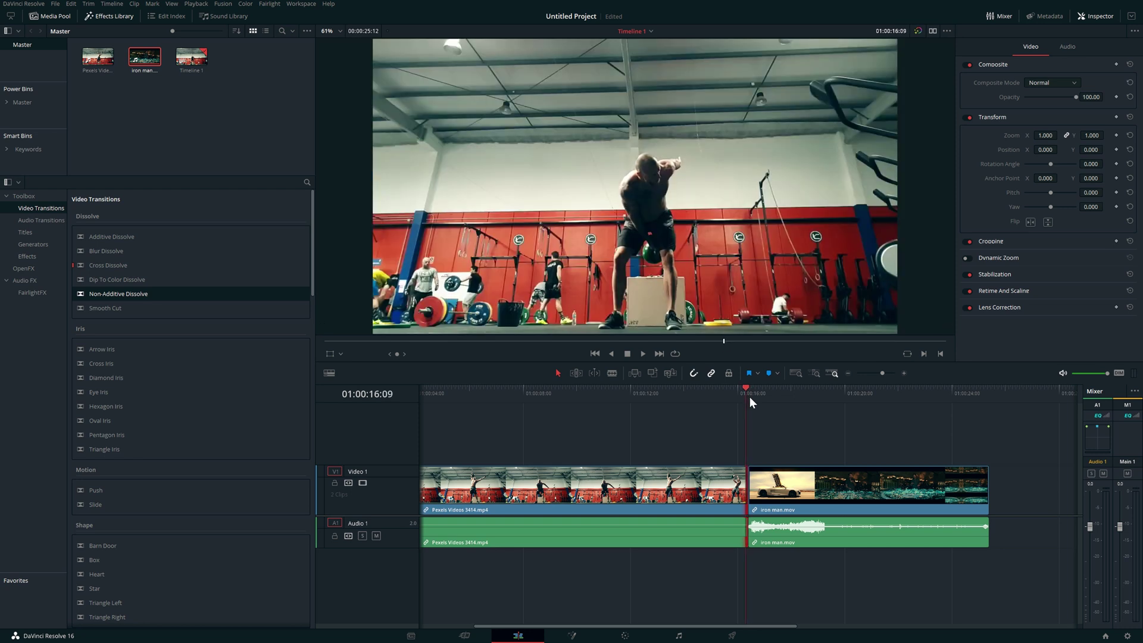
pyautogui.press('Left')
pyautogui.press('Left')
pyautogui.press('Left')
pyautogui.press('Left')
pyautogui.press('Left')
pyautogui.press('Left')
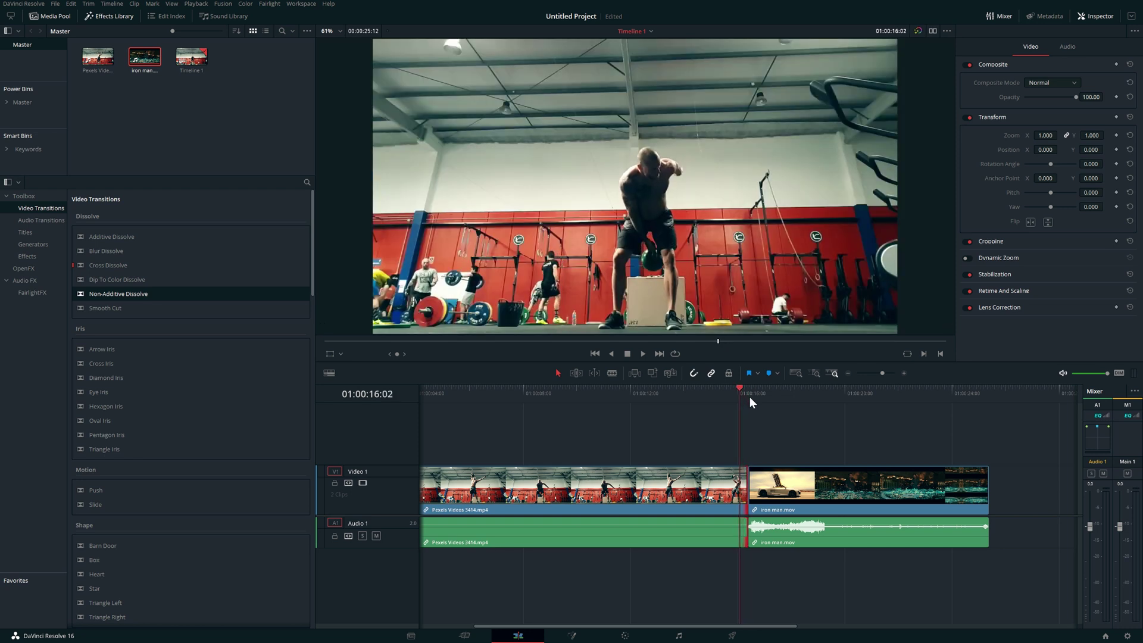
pyautogui.press('Left')
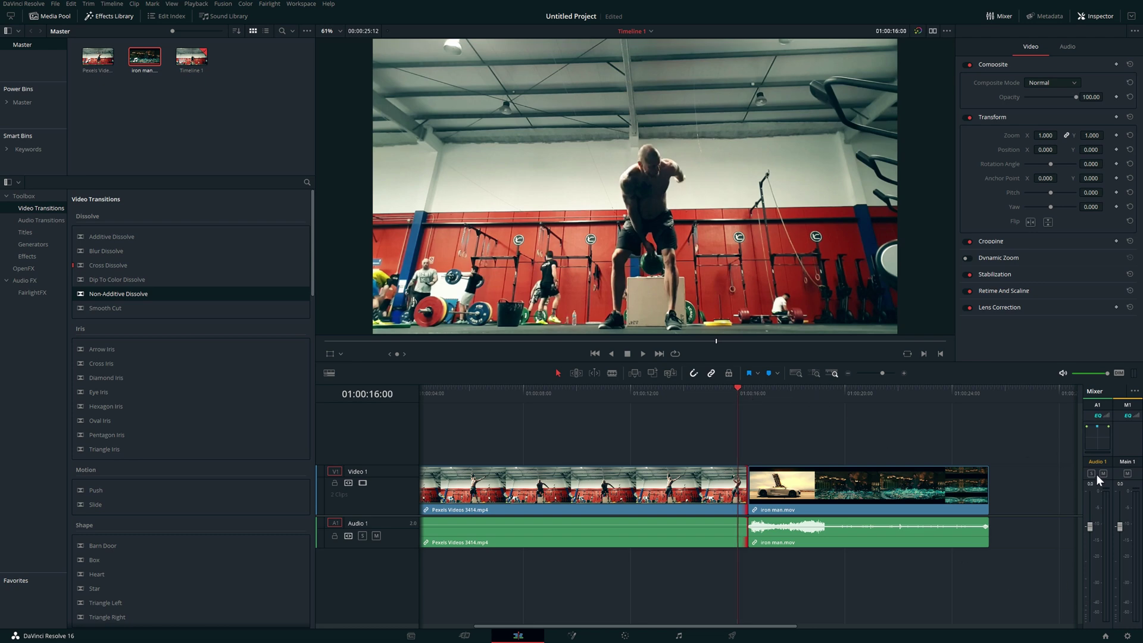
# Show the gym clip's Metadata, then hide the Metadata panel to widen the viewer
pyautogui.click(1046, 16)
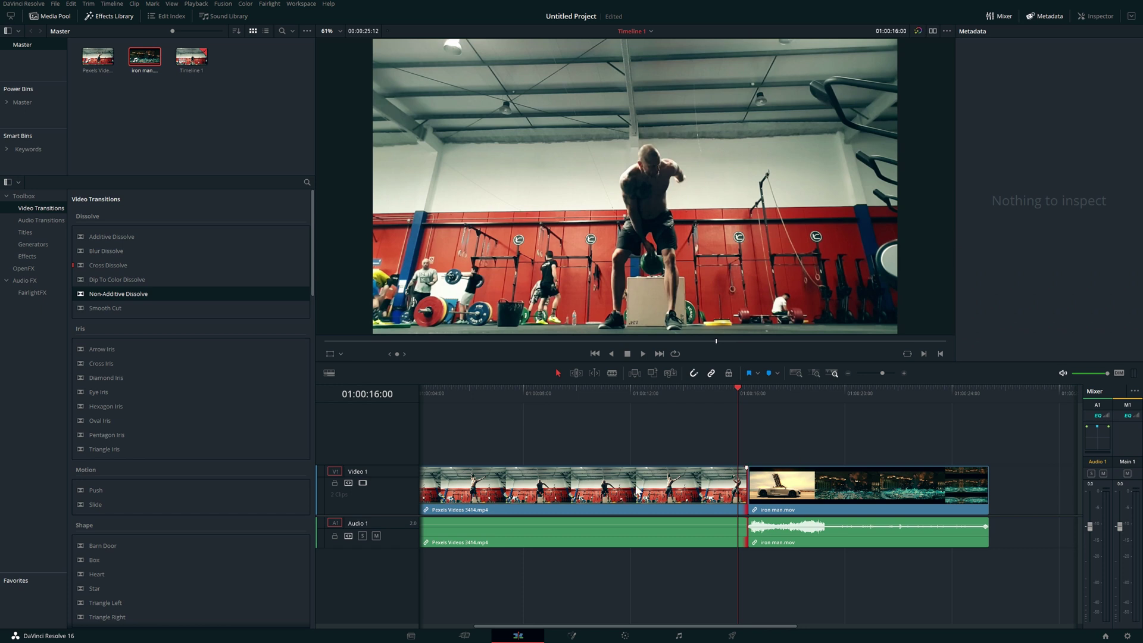
pyautogui.click(638, 489)
pyautogui.click(1035, 17)
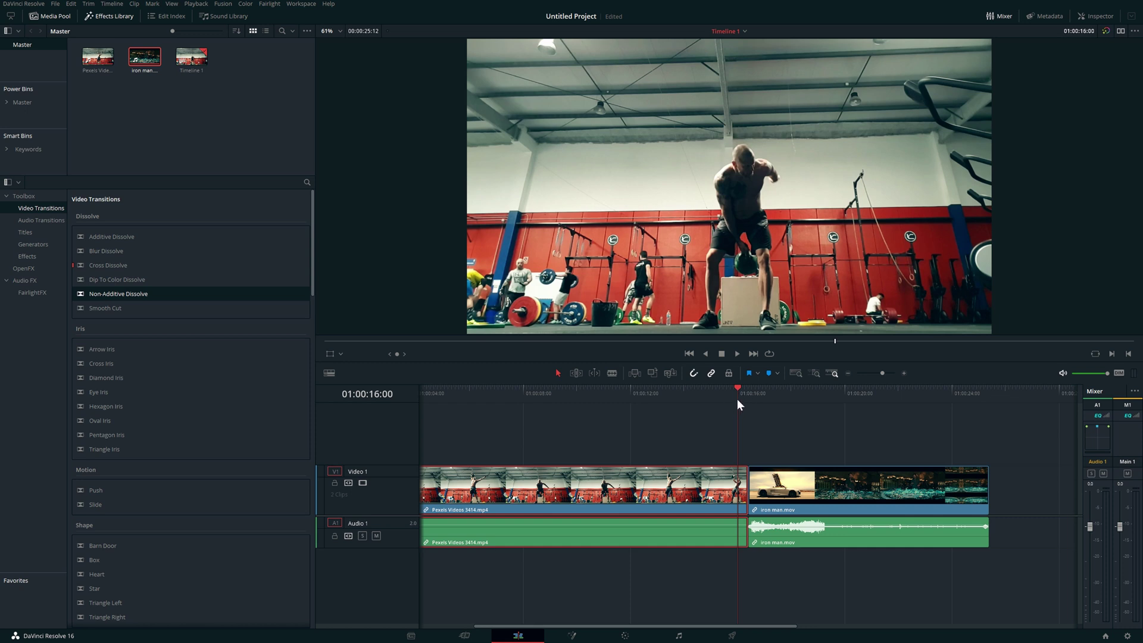
# Zoom in and trim seven frames off the gym clip's end, jumping to the car clip's start
pyautogui.click(904, 373)
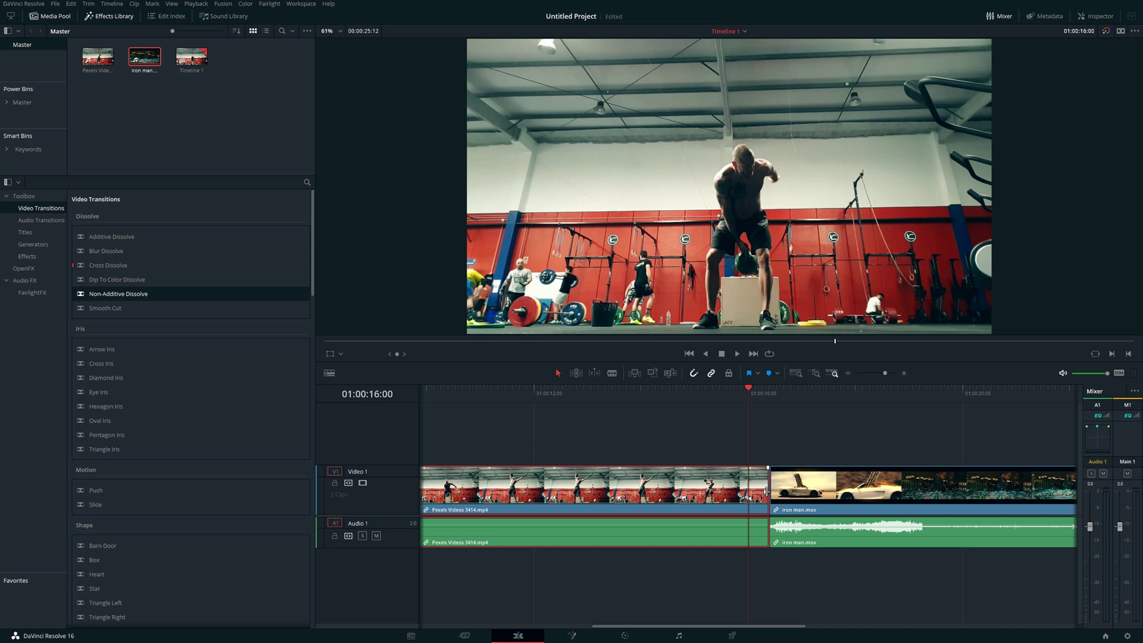
pyautogui.click(904, 373)
pyautogui.click(905, 374)
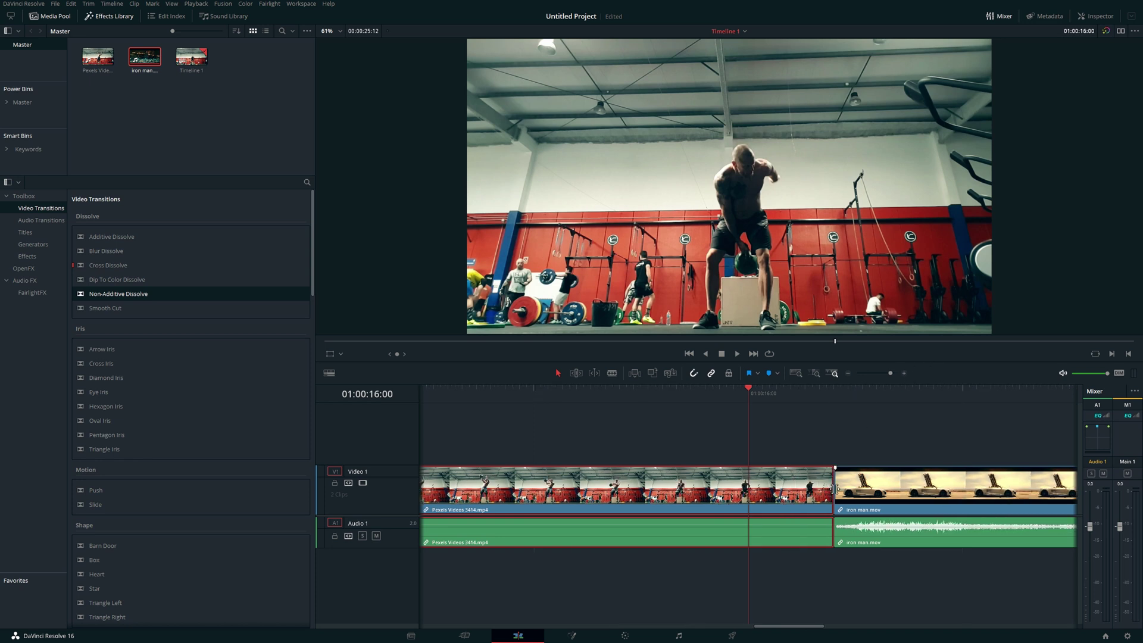
pyautogui.moveTo(833, 490); pyautogui.dragTo(747, 492)
pyautogui.press('Down')
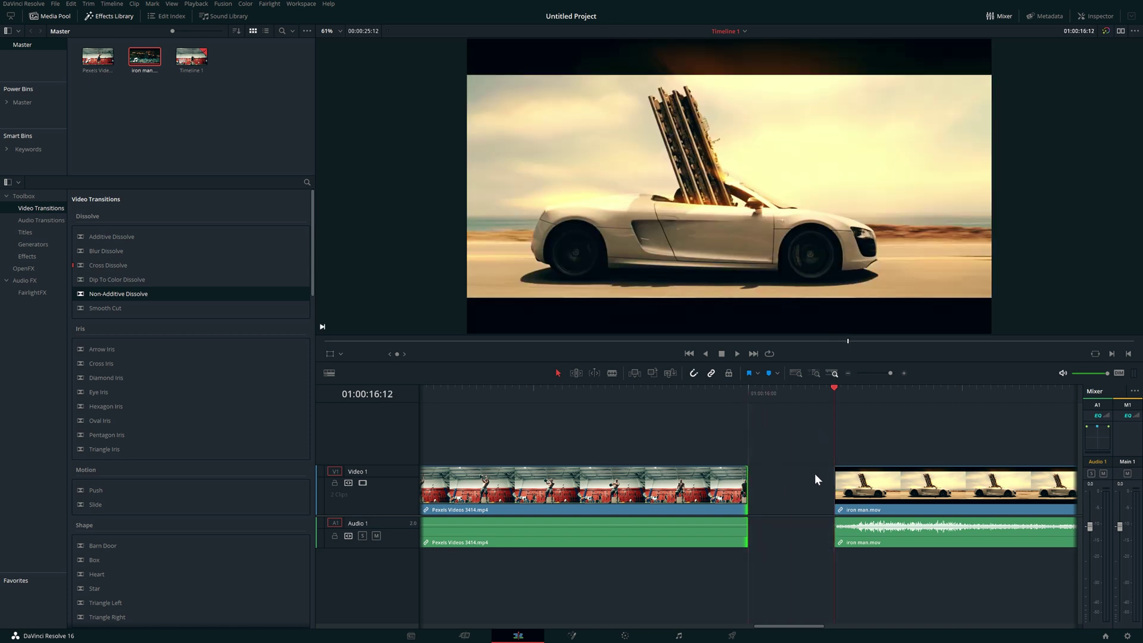
# Blade off the car clip's opening frames, move the piece into the gap, and make it a Freeze Frame
pyautogui.click(905, 373)
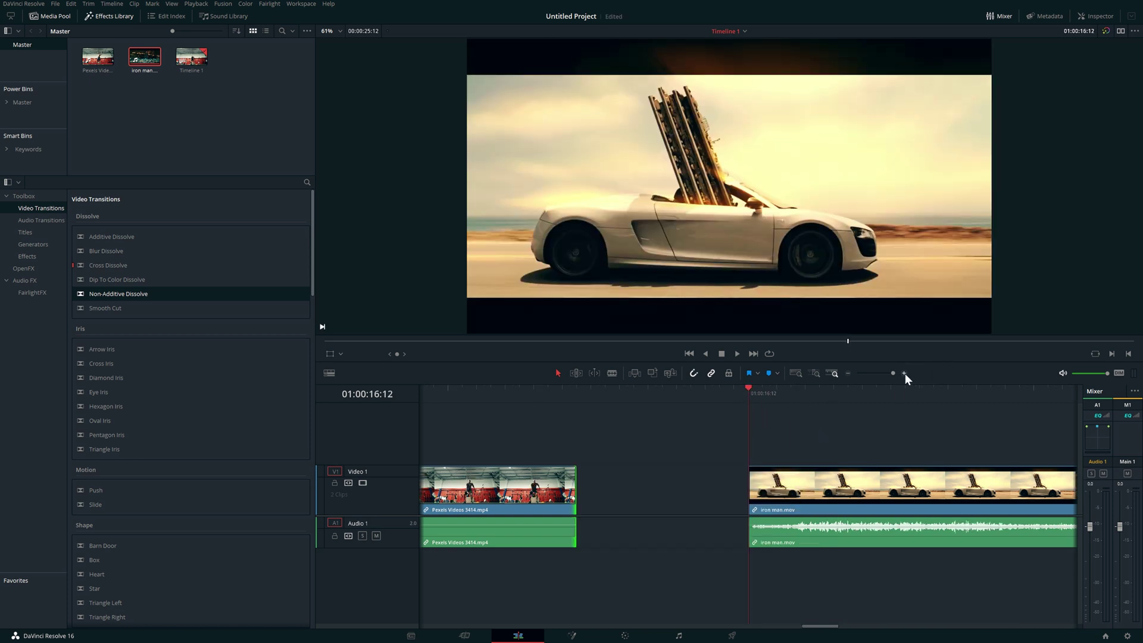
pyautogui.click(613, 373)
pyautogui.click(777, 492)
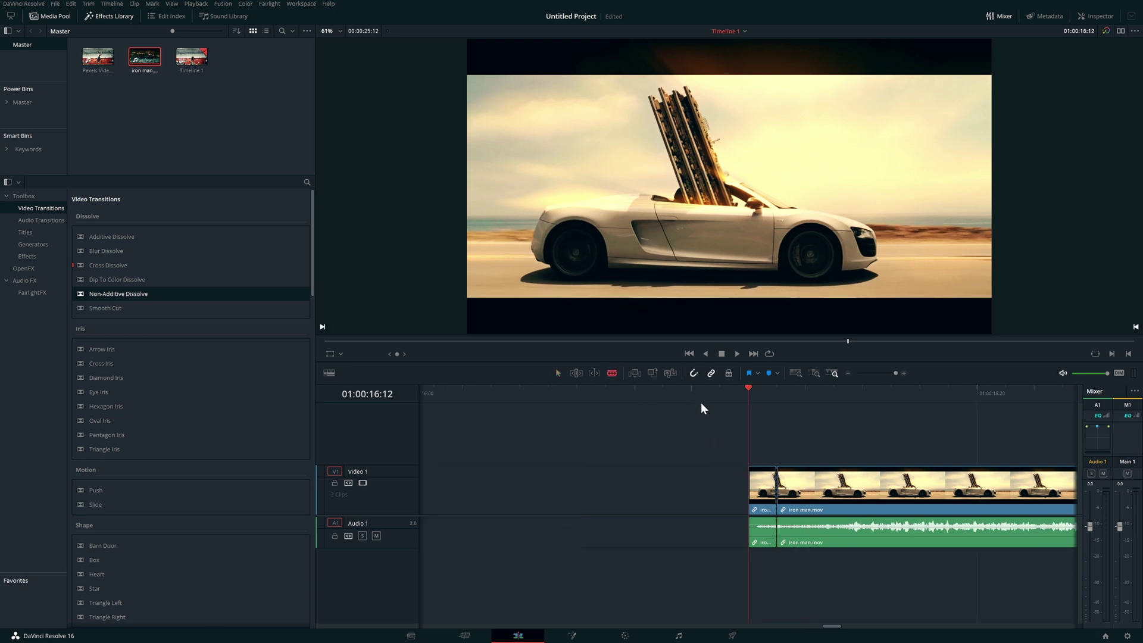
pyautogui.moveTo(756, 487); pyautogui.dragTo(707, 488)
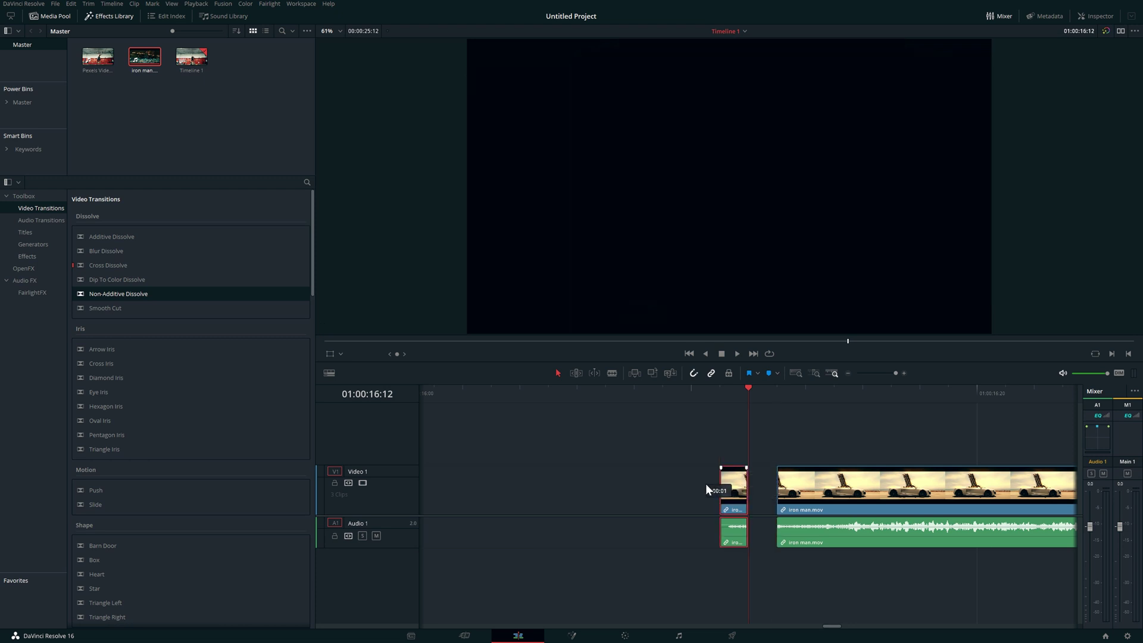
pyautogui.rightClick(738, 503)
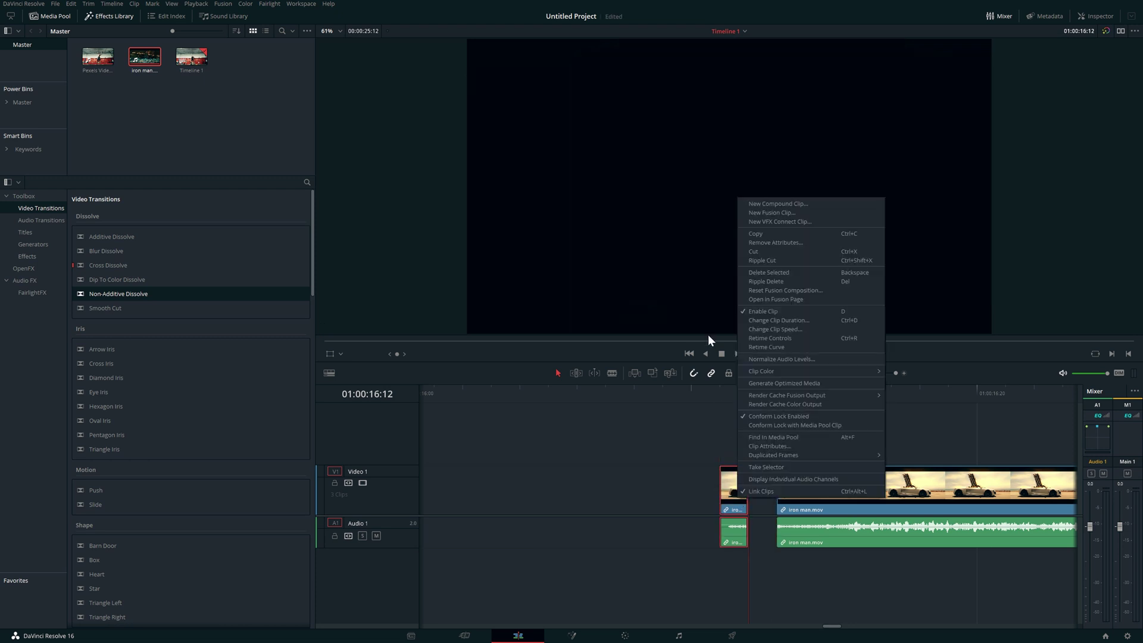
pyautogui.click(778, 329)
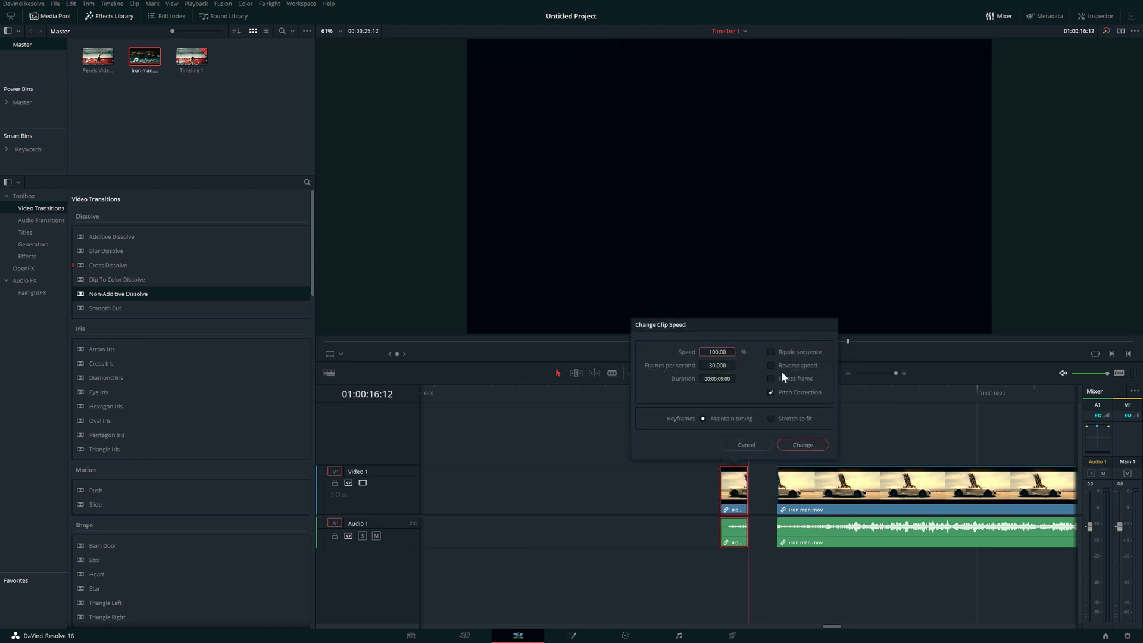
pyautogui.click(766, 378)
pyautogui.click(802, 444)
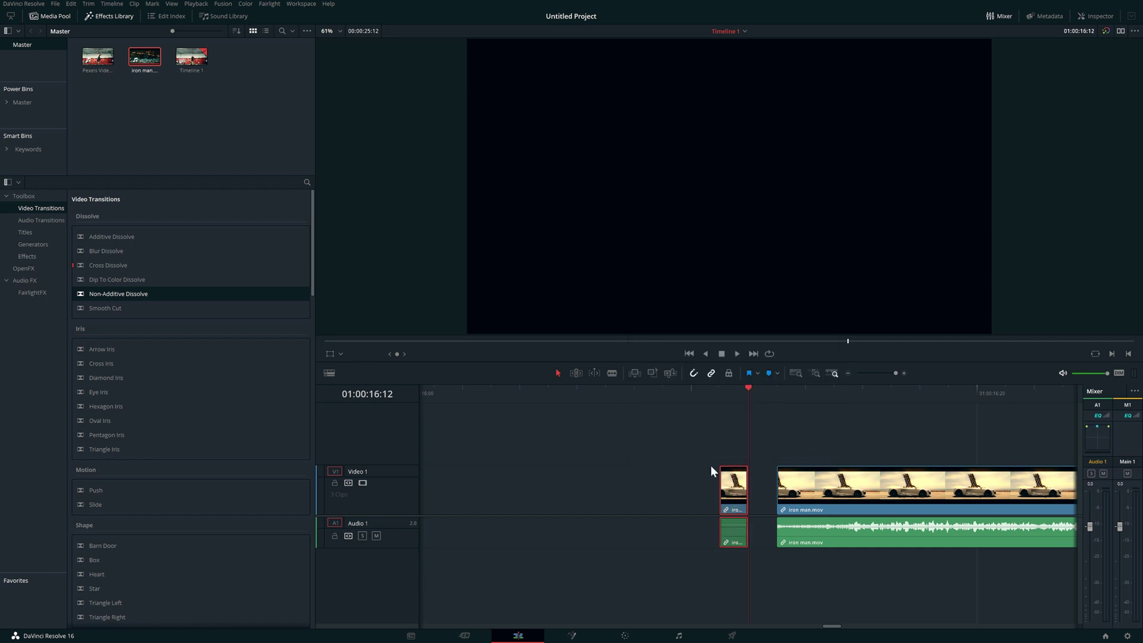
# Stretch the freeze frame to fill the gap between the gym clip and the car clip
pyautogui.moveTo(721, 491); pyautogui.dragTo(561, 494)
pyautogui.click(848, 373)
pyautogui.click(848, 373)
pyautogui.click(848, 374)
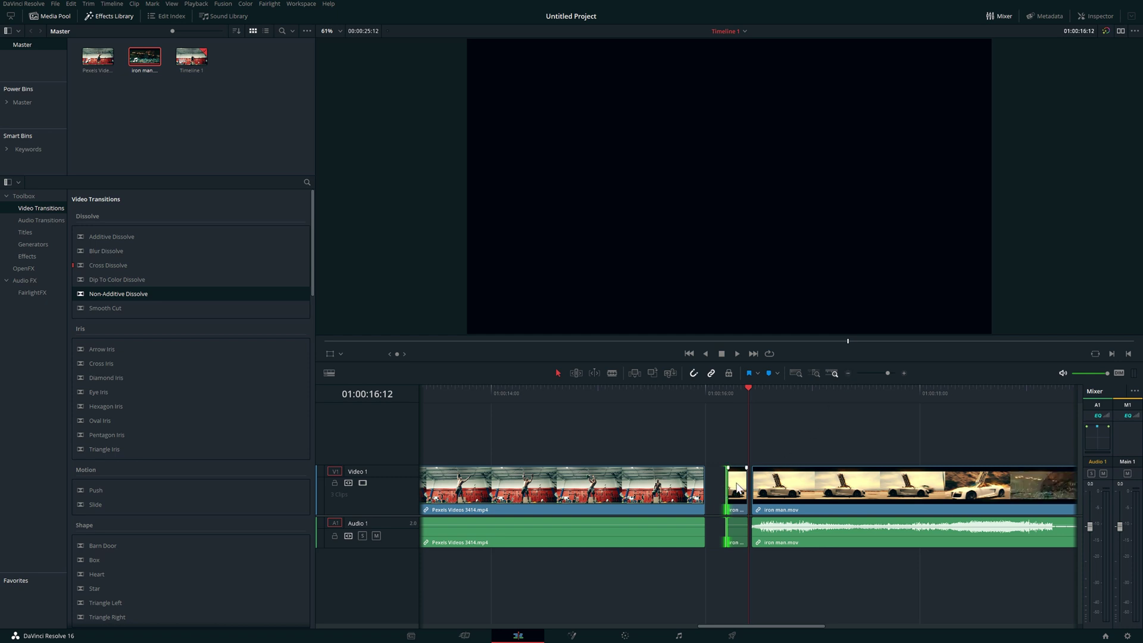
pyautogui.moveTo(737, 487); pyautogui.dragTo(748, 483)
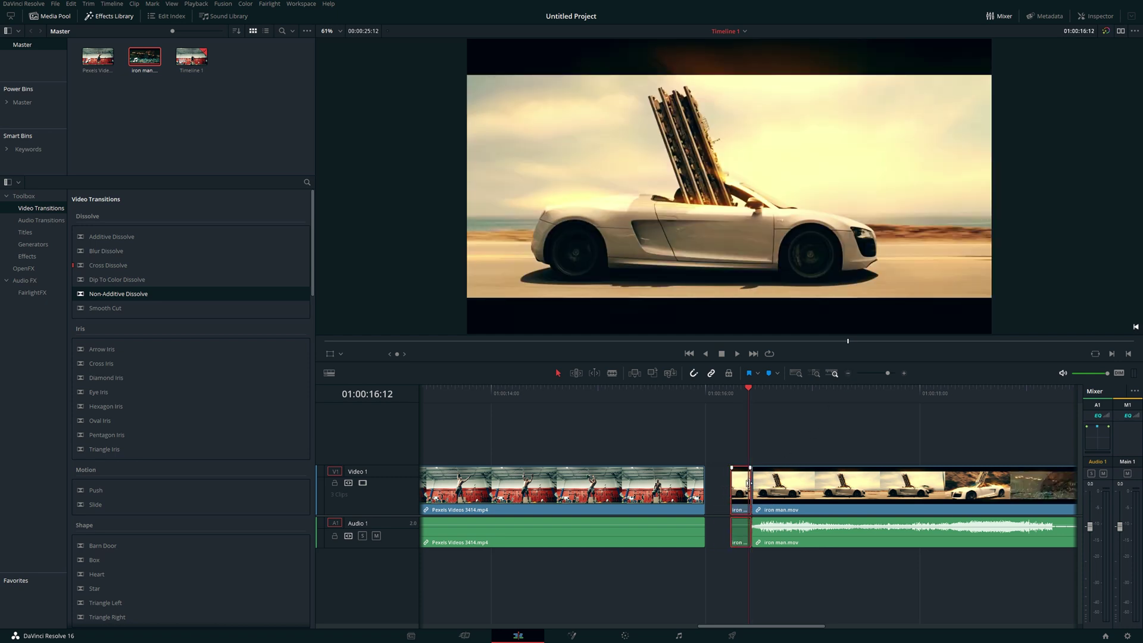
pyautogui.click(904, 373)
pyautogui.moveTo(722, 489); pyautogui.dragTo(677, 498)
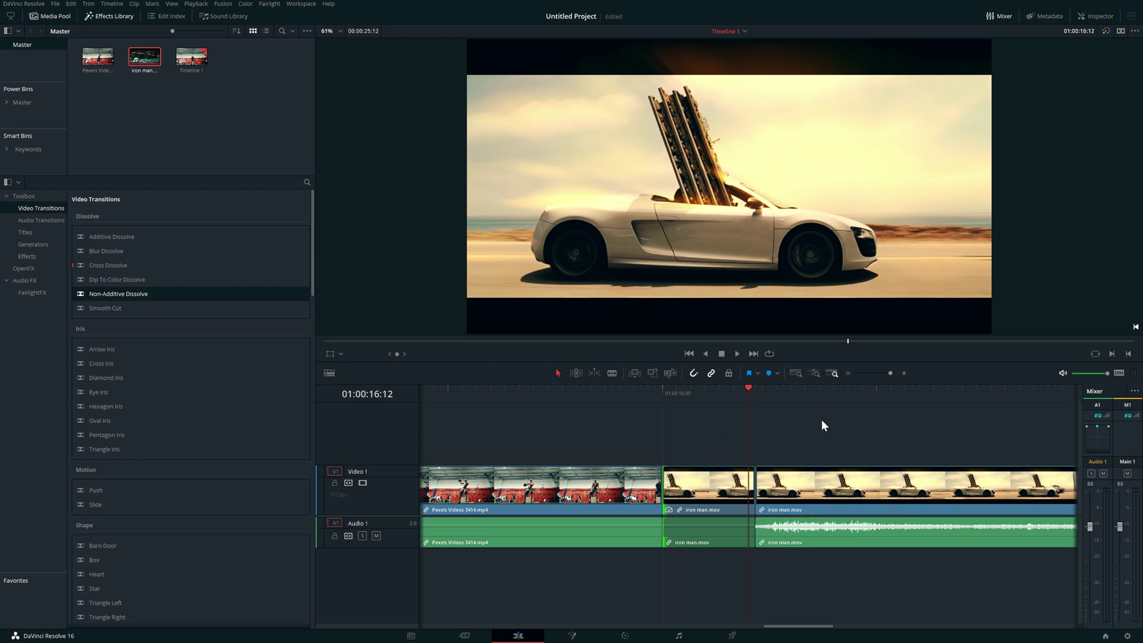
pyautogui.moveTo(749, 402); pyautogui.dragTo(633, 410)
# Combine the freeze frame and car clip into Compound Clip 1
pyautogui.moveTo(723, 448); pyautogui.dragTo(768, 491)
pyautogui.rightClick(801, 491)
pyautogui.click(844, 216)
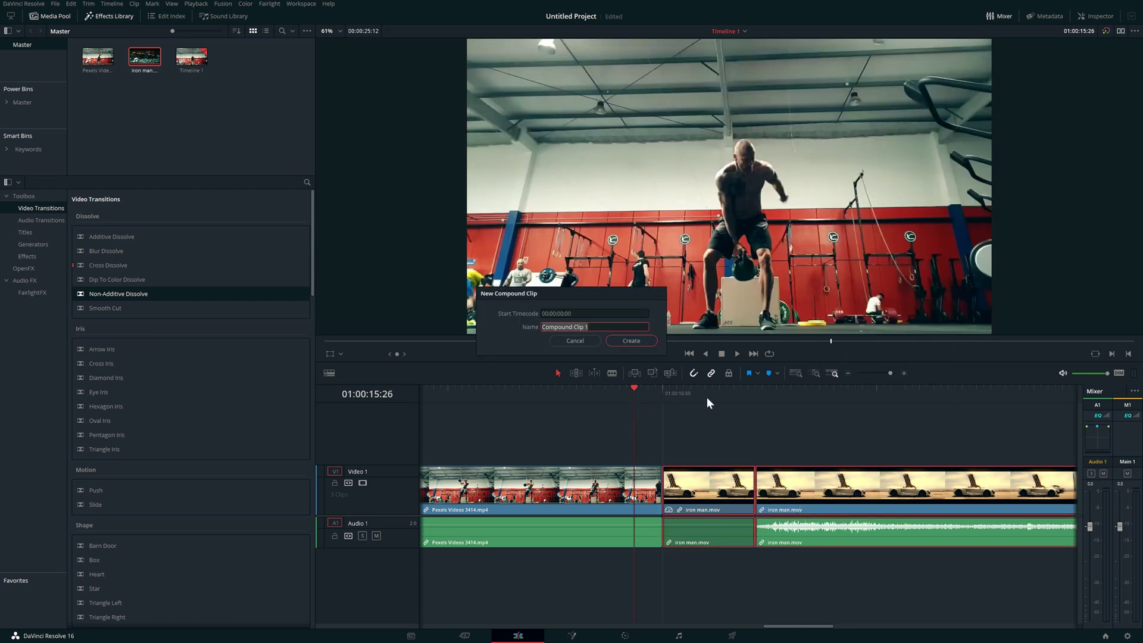
pyautogui.click(631, 341)
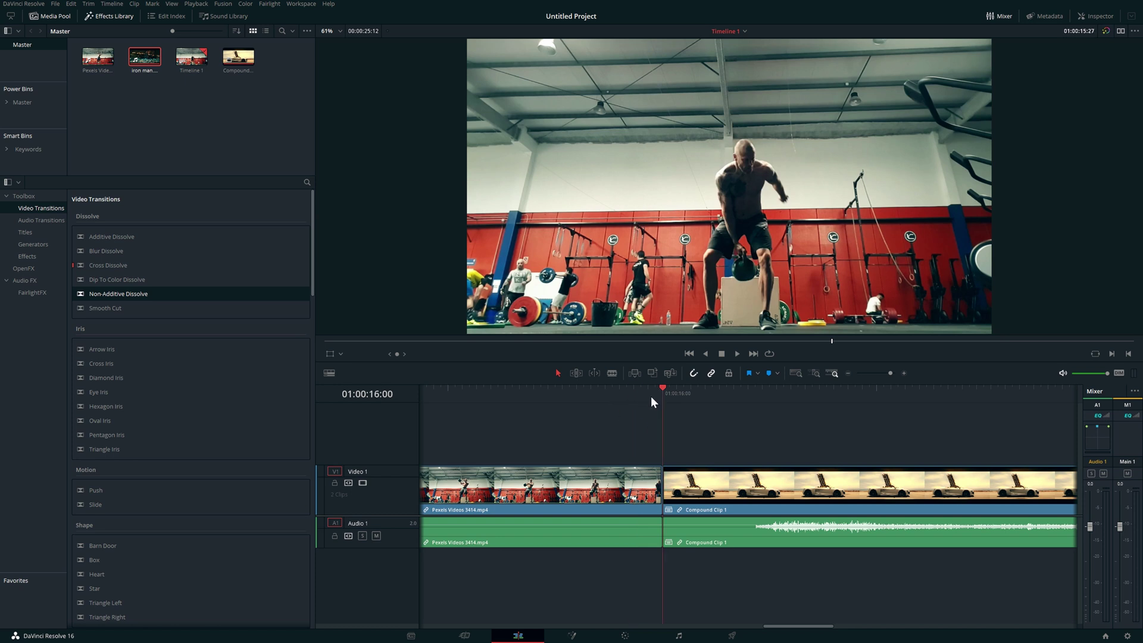
# Try Band Wipe, Venetian Blind Wipe and Split transitions on the cut at 01:00:16:00
pyautogui.click(659, 399)
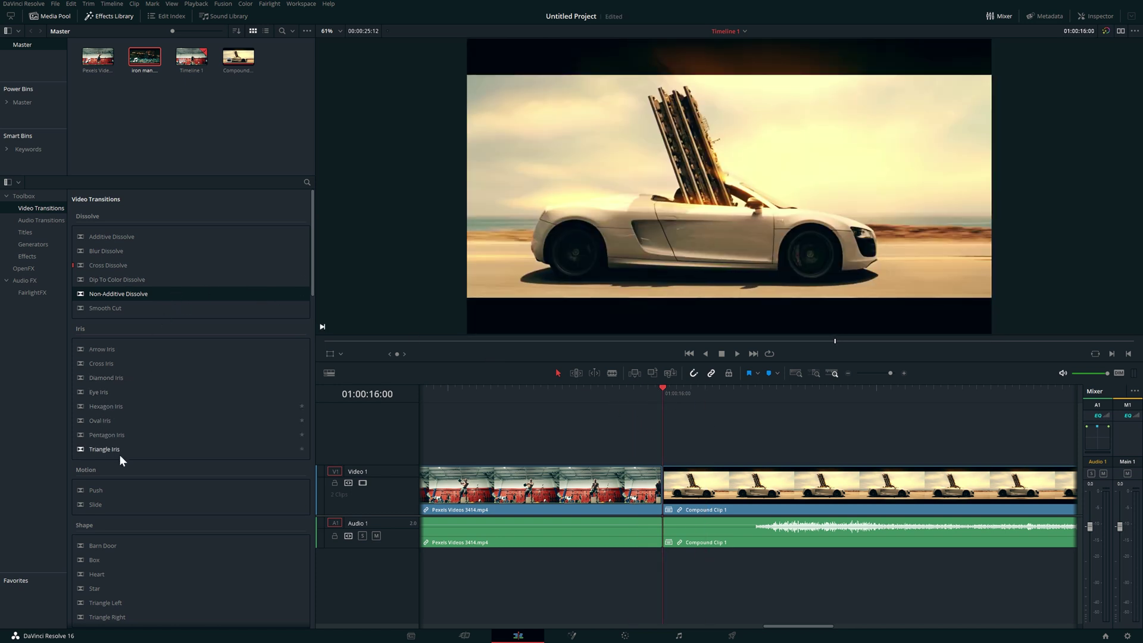
pyautogui.scroll(-2, 123, 474)
pyautogui.scroll(-10, 116, 480)
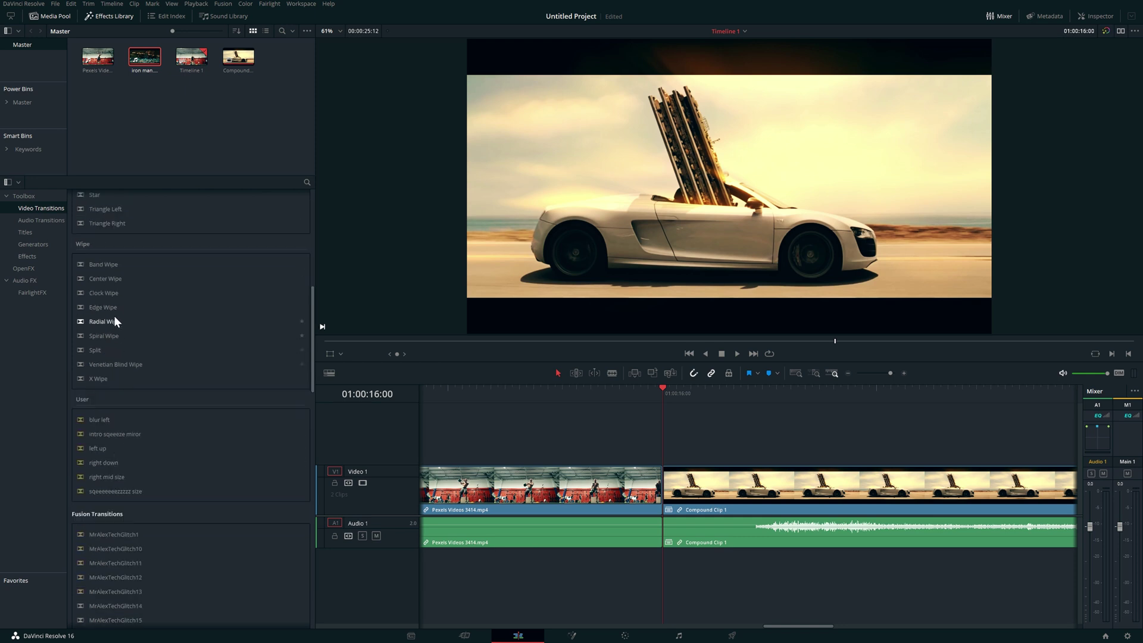
pyautogui.moveTo(112, 264); pyautogui.dragTo(477, 426)
pyautogui.moveTo(115, 474); pyautogui.dragTo(701, 440)
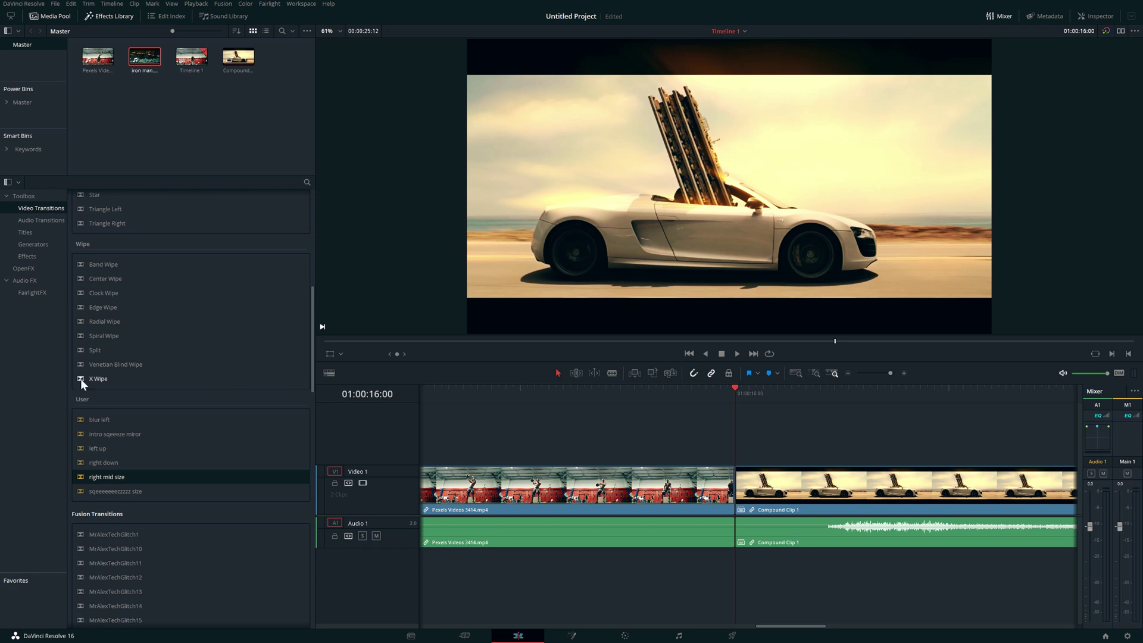
pyautogui.moveTo(95, 364); pyautogui.dragTo(619, 405)
pyautogui.moveTo(740, 400); pyautogui.dragTo(642, 411)
pyautogui.click(77, 350)
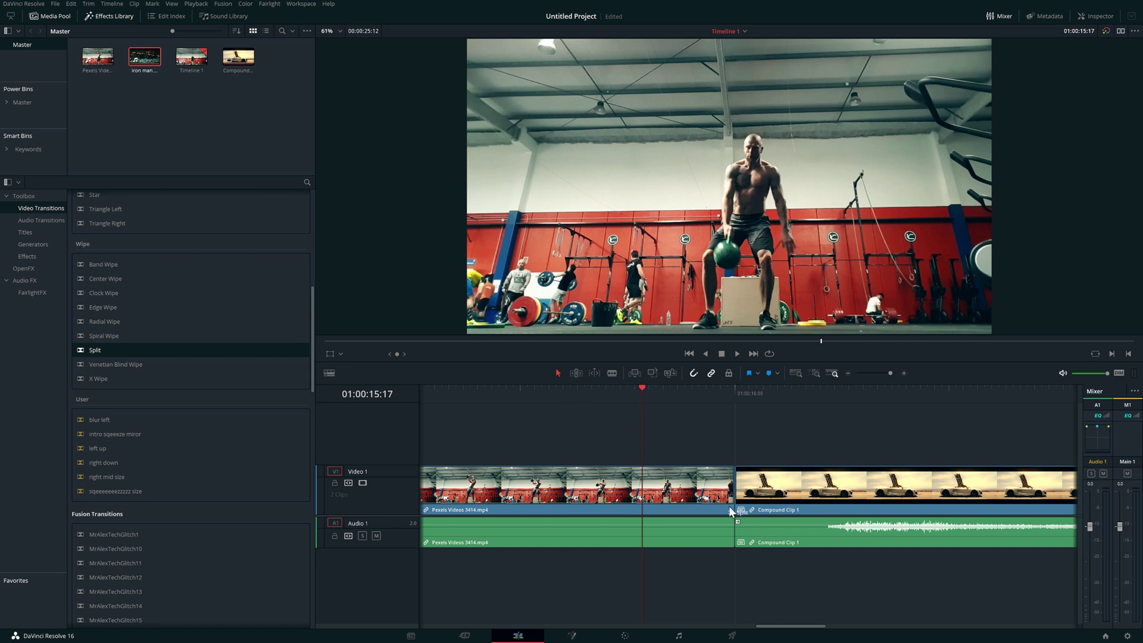
pyautogui.moveTo(710, 482); pyautogui.dragTo(248, 338)
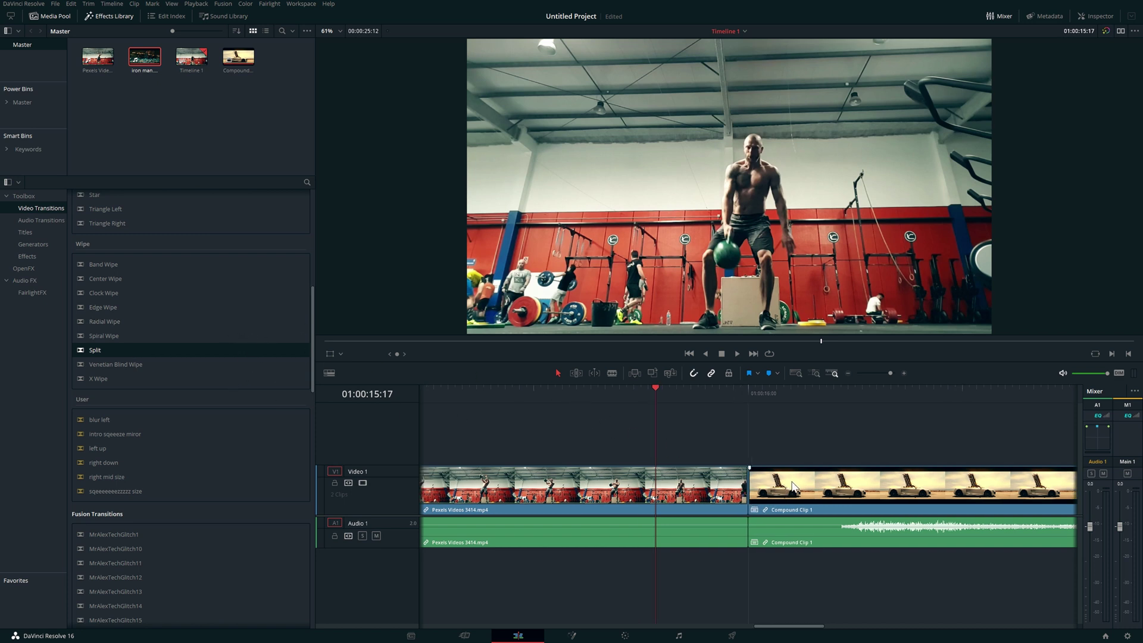
# Select Compound Clip 1 and move the playhead onto its edit point with the gym clip
pyautogui.click(715, 496)
pyautogui.click(743, 495)
pyautogui.click(786, 490)
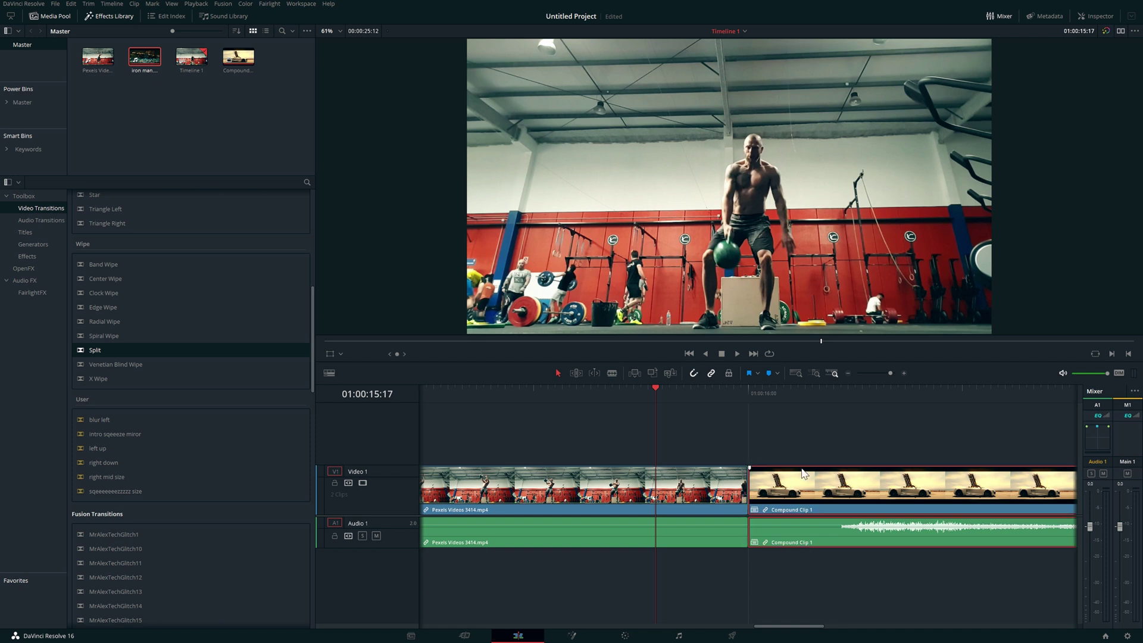
pyautogui.click(754, 487)
pyautogui.click(774, 493)
pyautogui.moveTo(643, 398); pyautogui.dragTo(766, 426)
# Zoom in, step to 01:00:16:12, and trim 8 frames off Compound Clip 1's start
pyautogui.click(903, 372)
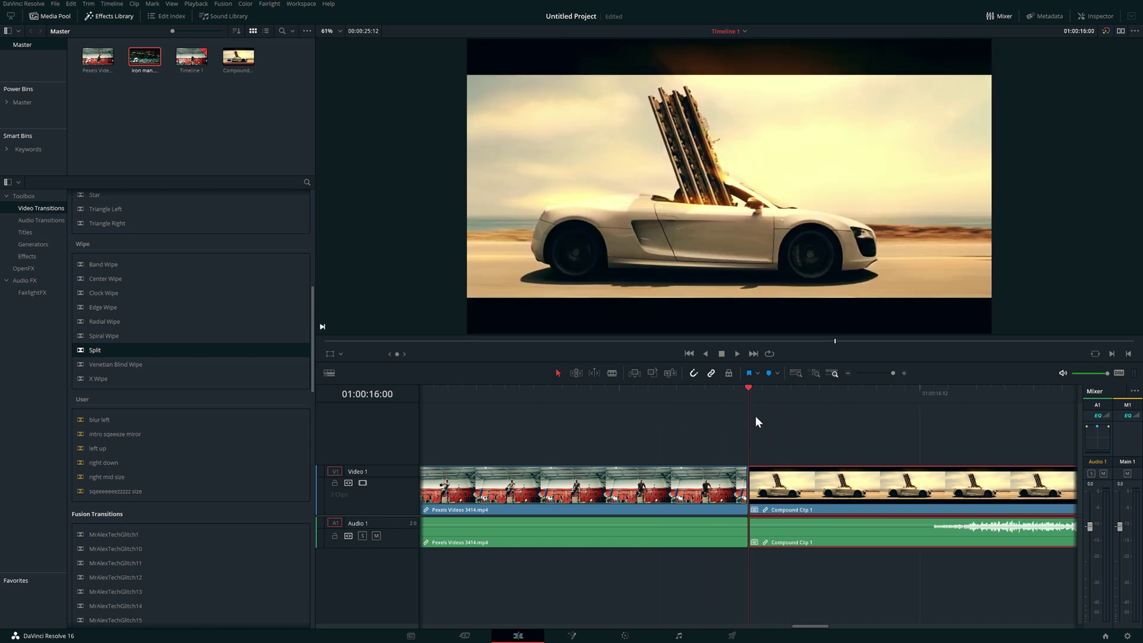
pyautogui.press('space')
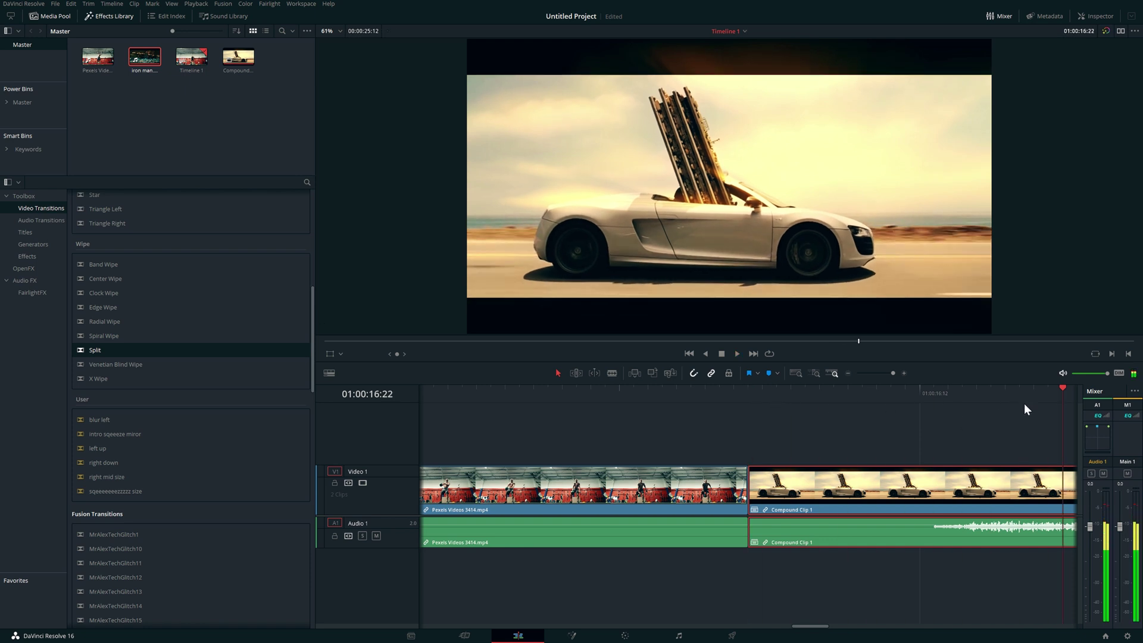
pyautogui.moveTo(1033, 403); pyautogui.dragTo(917, 410)
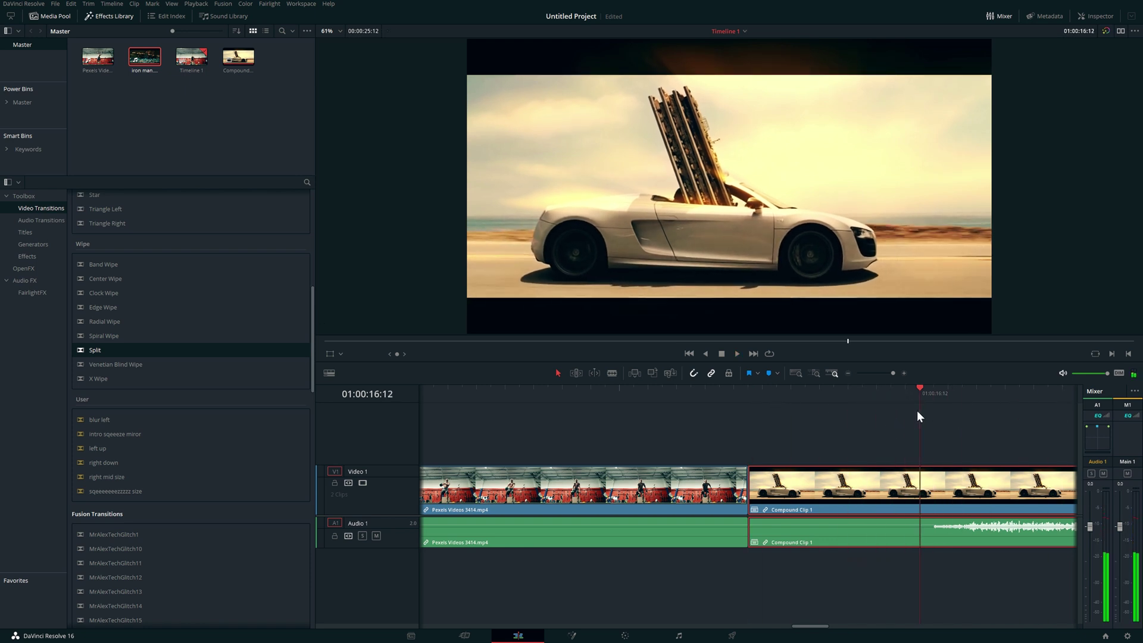
pyautogui.press('Left')
pyautogui.press('Left')
pyautogui.press('Right')
pyautogui.press('Right')
pyautogui.press('Right')
pyautogui.press('Right')
pyautogui.press('Left')
pyautogui.press('Left')
pyautogui.press('Right')
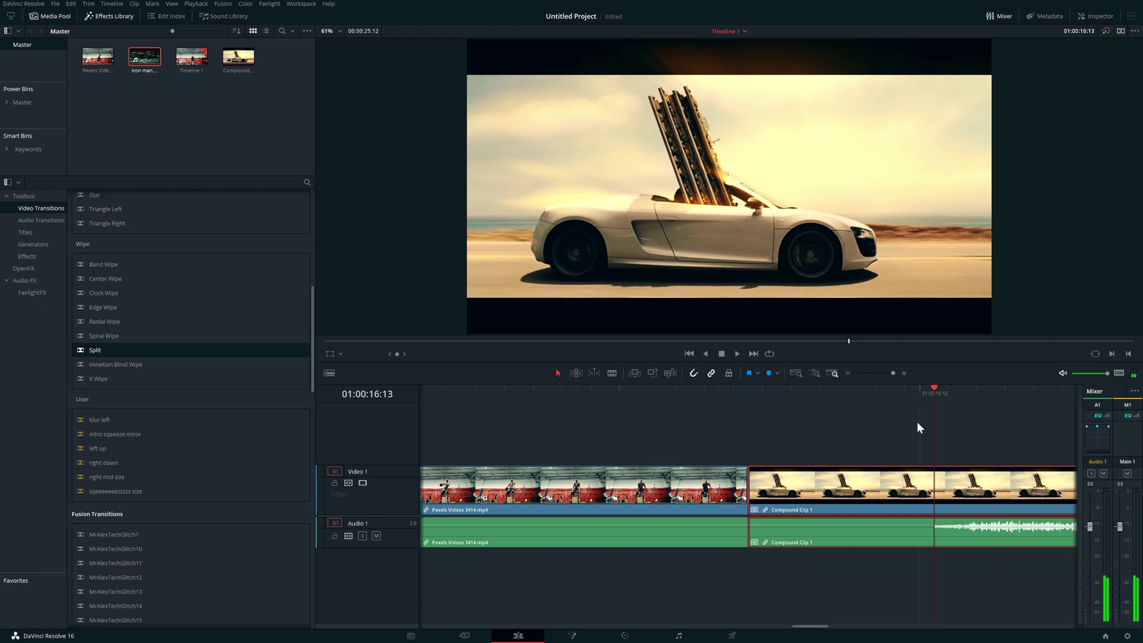
pyautogui.moveTo(750, 490); pyautogui.dragTo(794, 515)
pyautogui.press('Up')
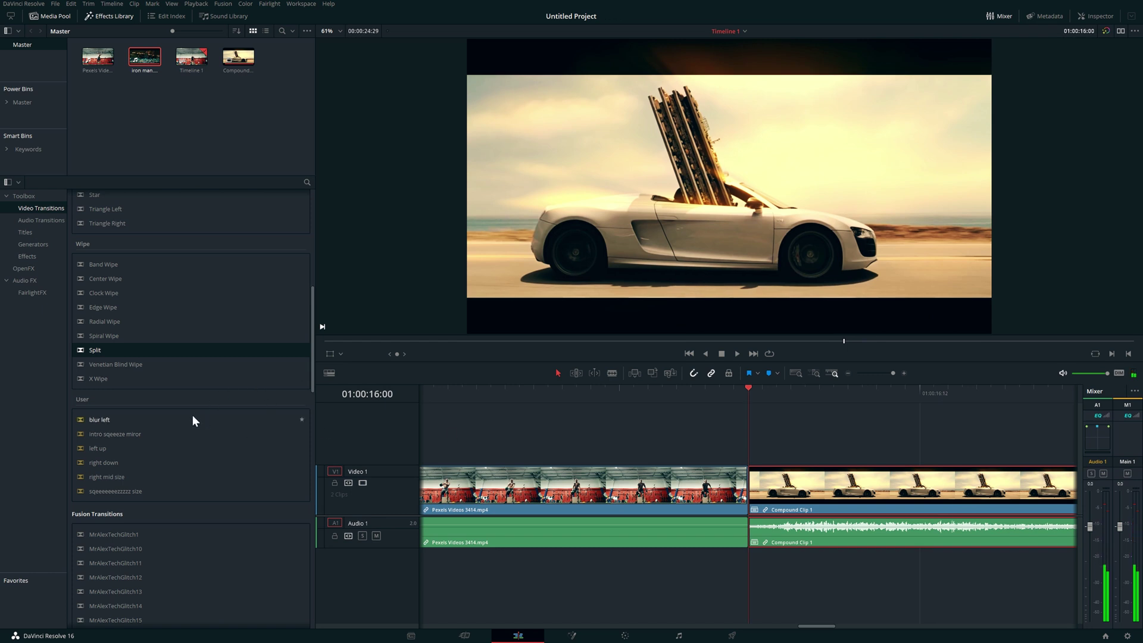
# Drop the MrAlexTechGlitch8 transition onto the edit point between the gym clip and Compound Clip 1
pyautogui.scroll(-5, 138, 530)
pyautogui.moveTo(139, 435); pyautogui.dragTo(774, 511)
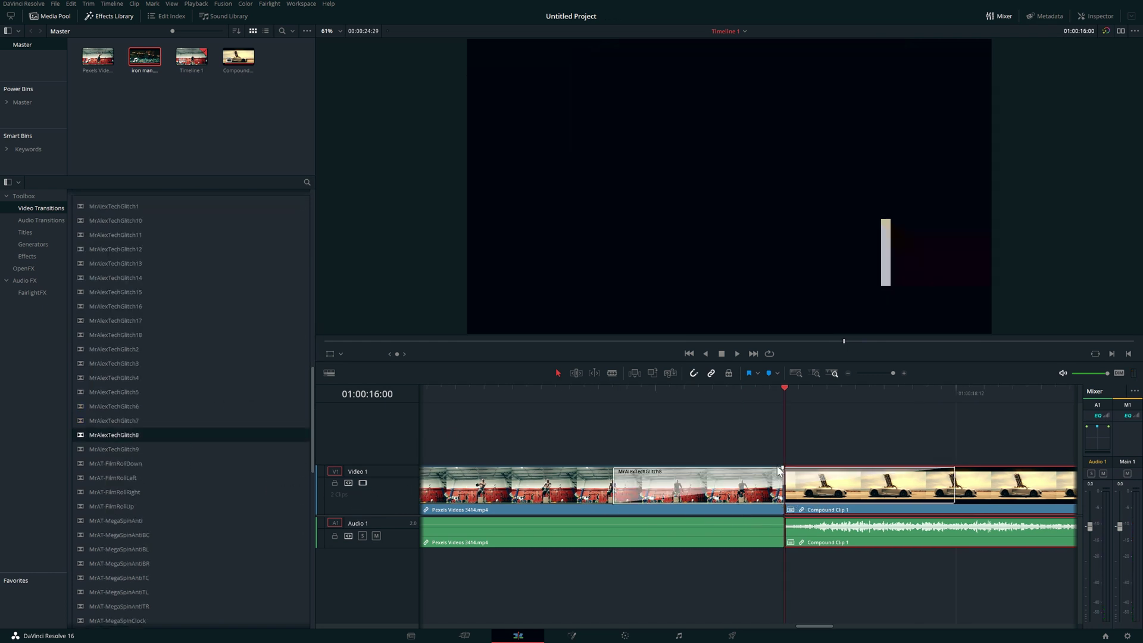
pyautogui.moveTo(786, 388); pyautogui.dragTo(616, 393)
# Play back and scrub through the glitch transition to preview it
pyautogui.press('space')
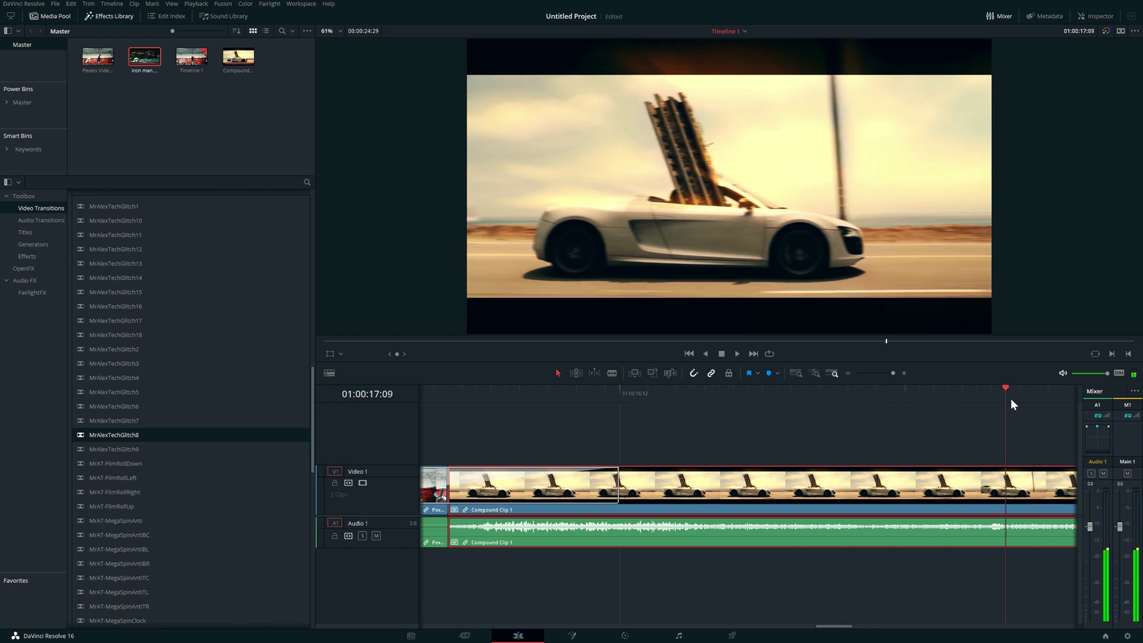
pyautogui.press('space')
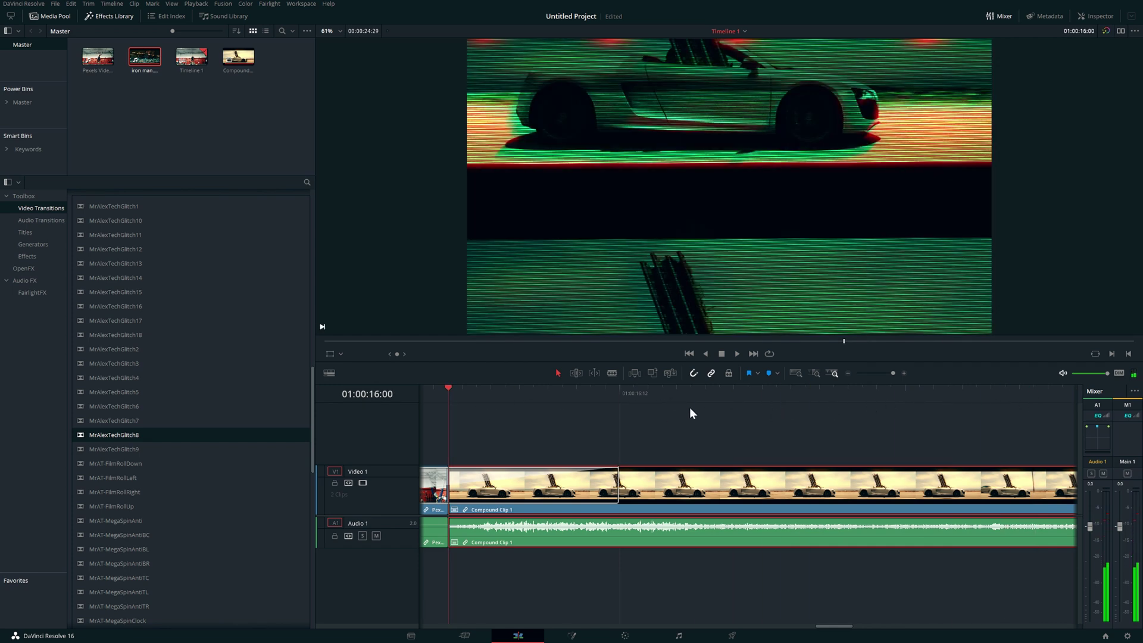
pyautogui.hscroll(-3, 648, 410)
pyautogui.moveTo(650, 399); pyautogui.dragTo(788, 436)
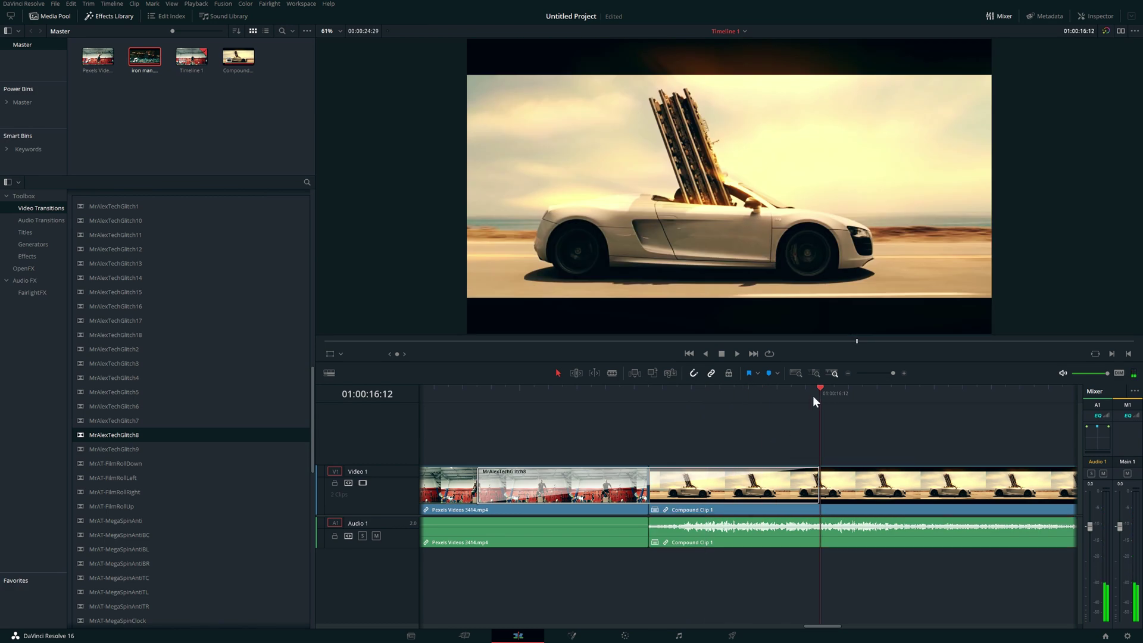
pyautogui.moveTo(798, 395); pyautogui.dragTo(677, 410)
pyautogui.press('space')
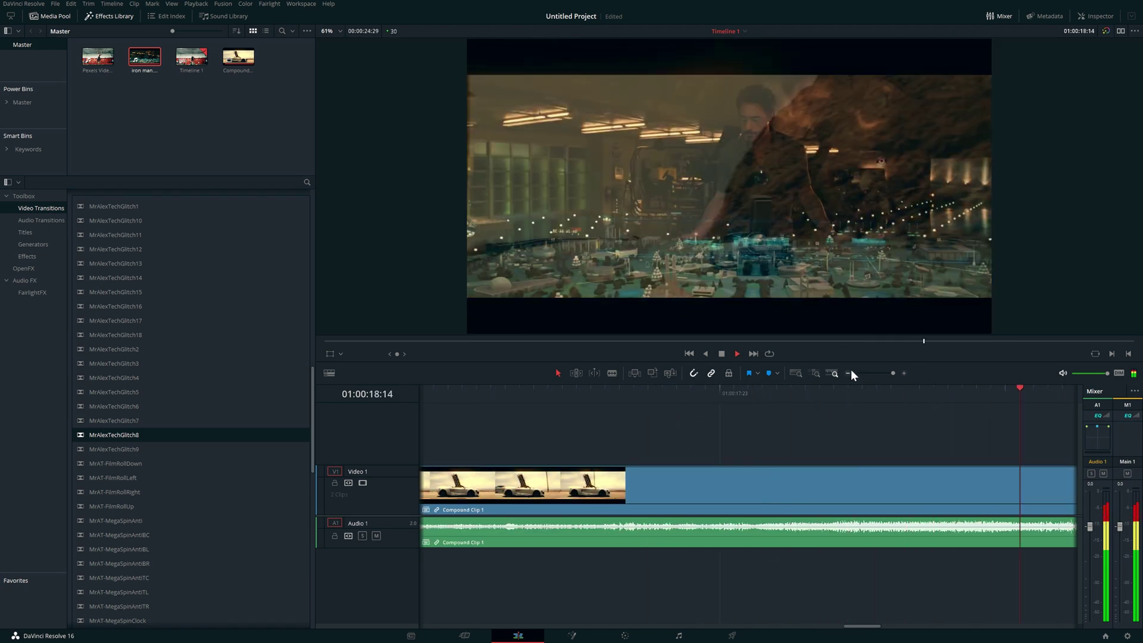
pyautogui.click(848, 372)
pyautogui.click(847, 372)
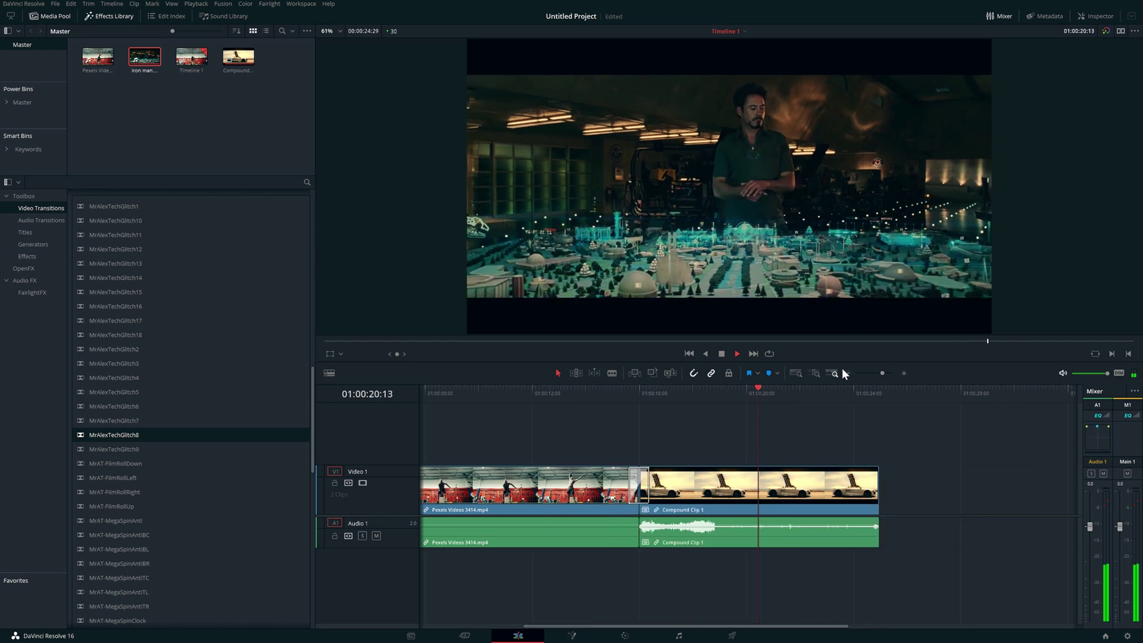
pyautogui.press('space')
pyautogui.moveTo(796, 399); pyautogui.dragTo(388, 432)
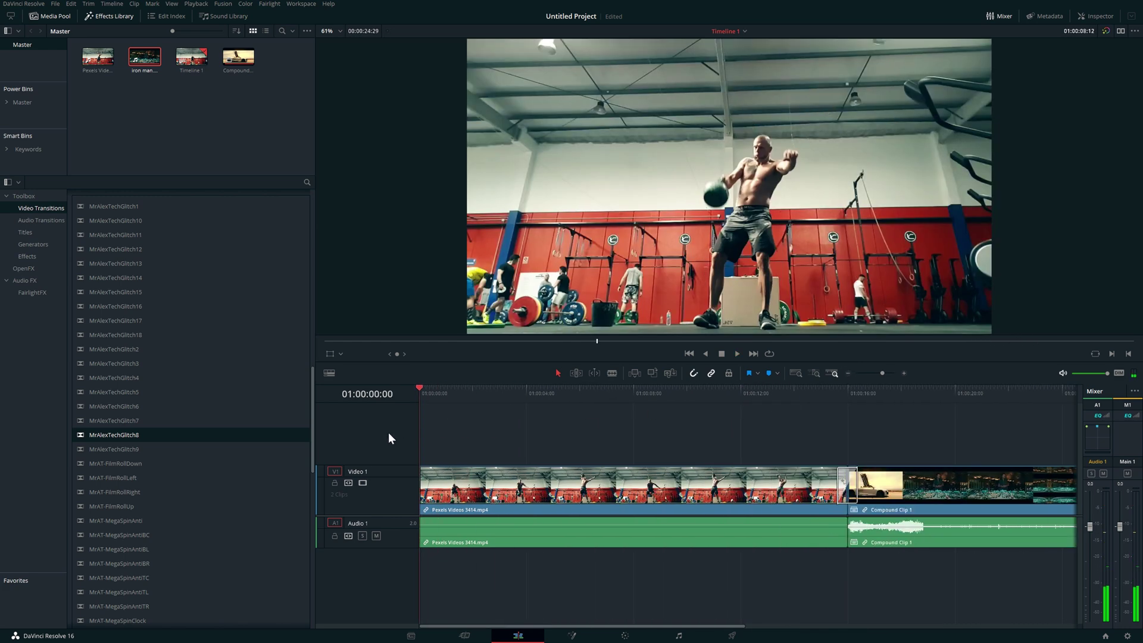
pyautogui.click(848, 373)
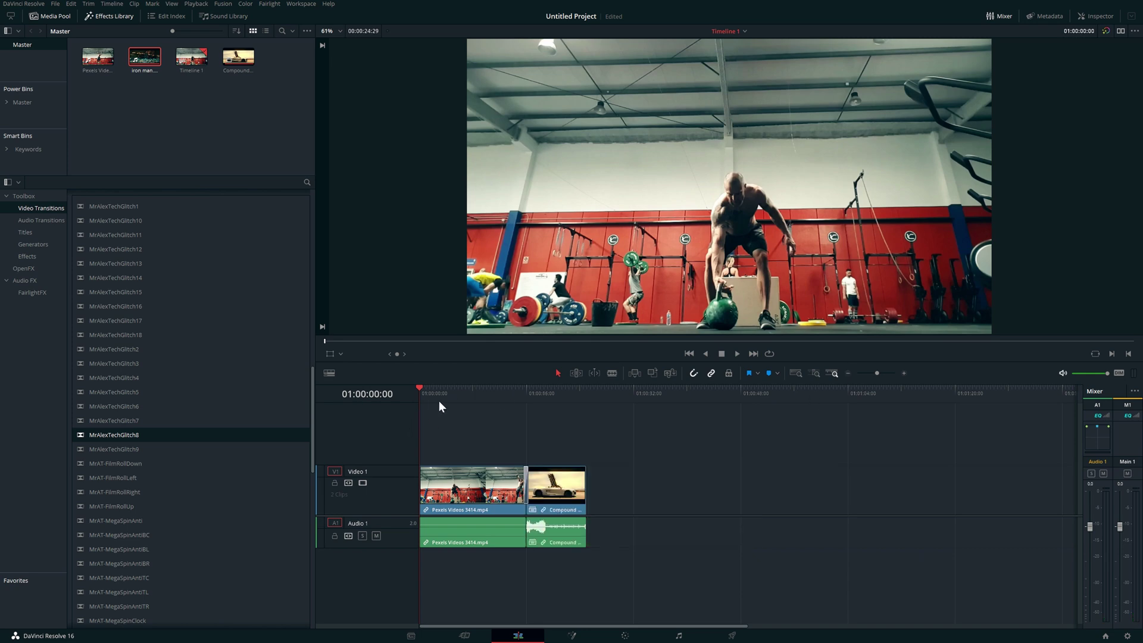
pyautogui.moveTo(435, 399); pyautogui.dragTo(532, 406)
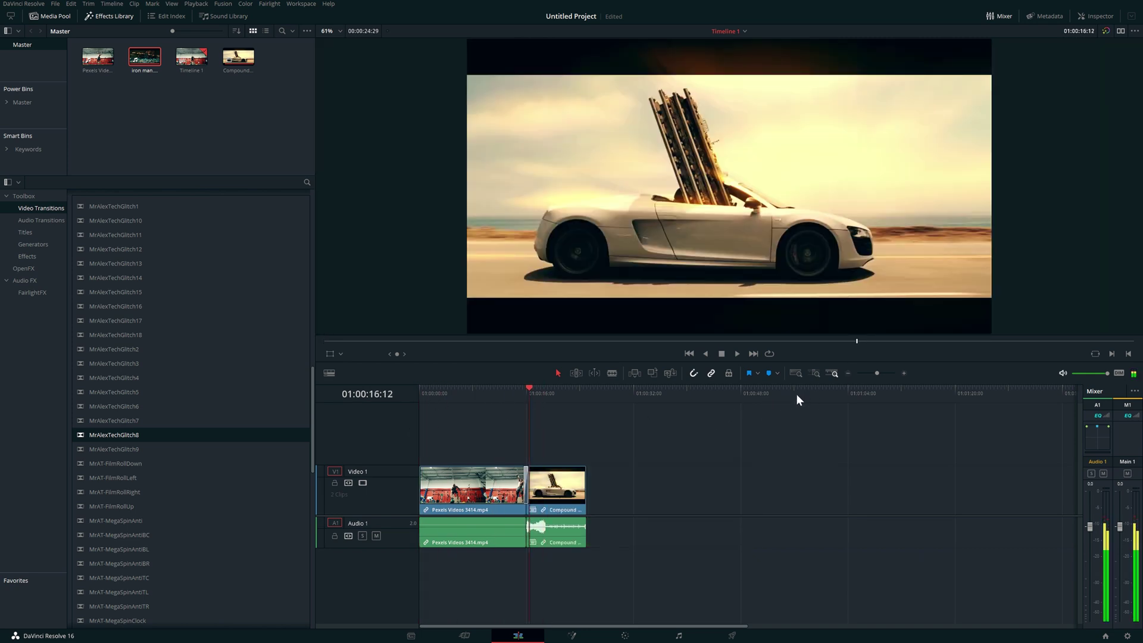
pyautogui.click(904, 373)
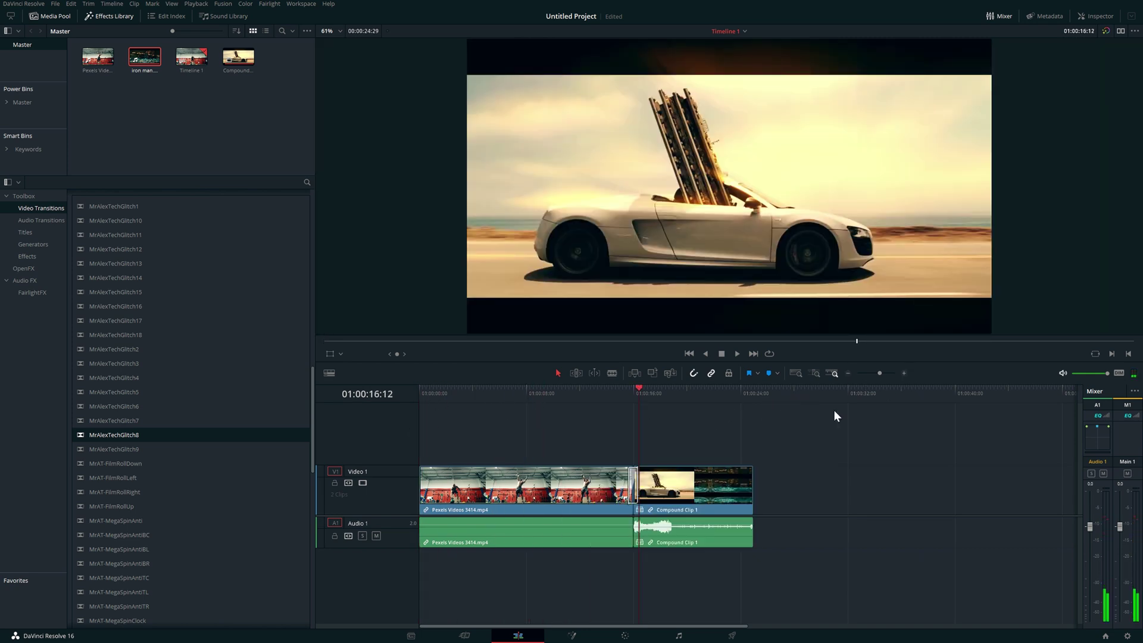
pyautogui.moveTo(663, 490)
pyautogui.mouseDown()
pyautogui.moveTo(705, 489)
pyautogui.moveTo(652, 489)
pyautogui.moveTo(665, 487)
pyautogui.mouseUp()
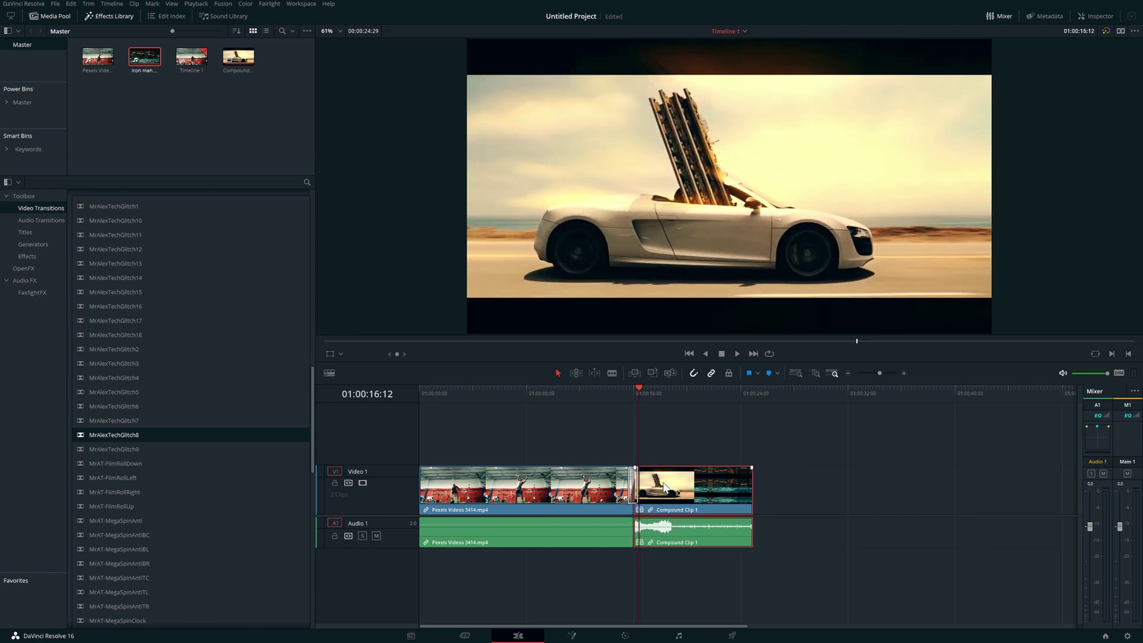
pyautogui.click(569, 500)
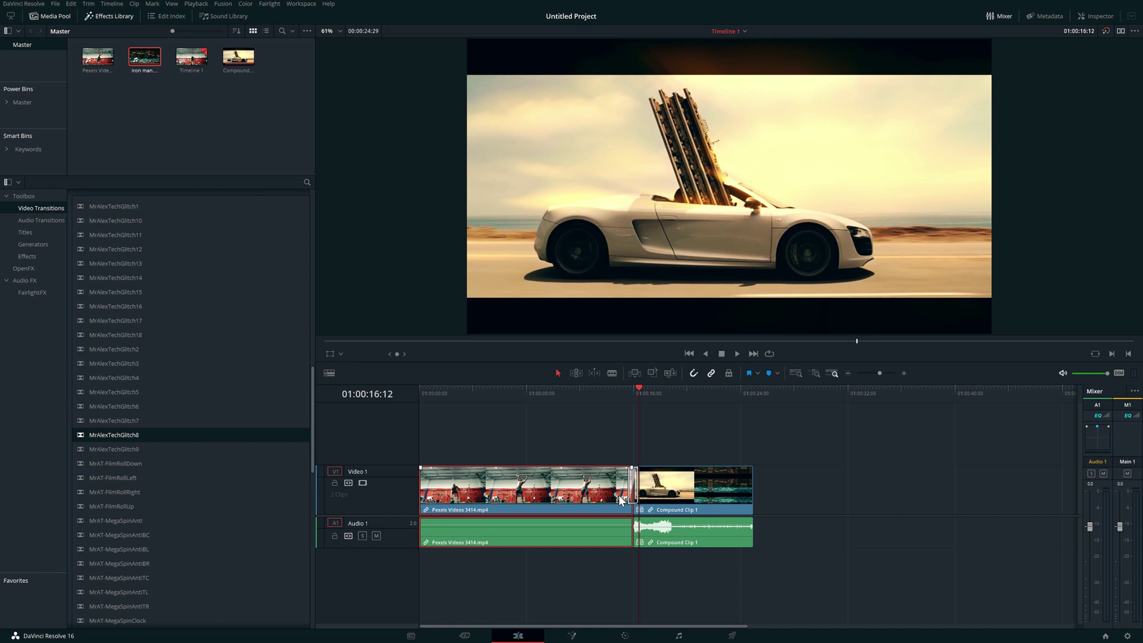
pyautogui.click(629, 396)
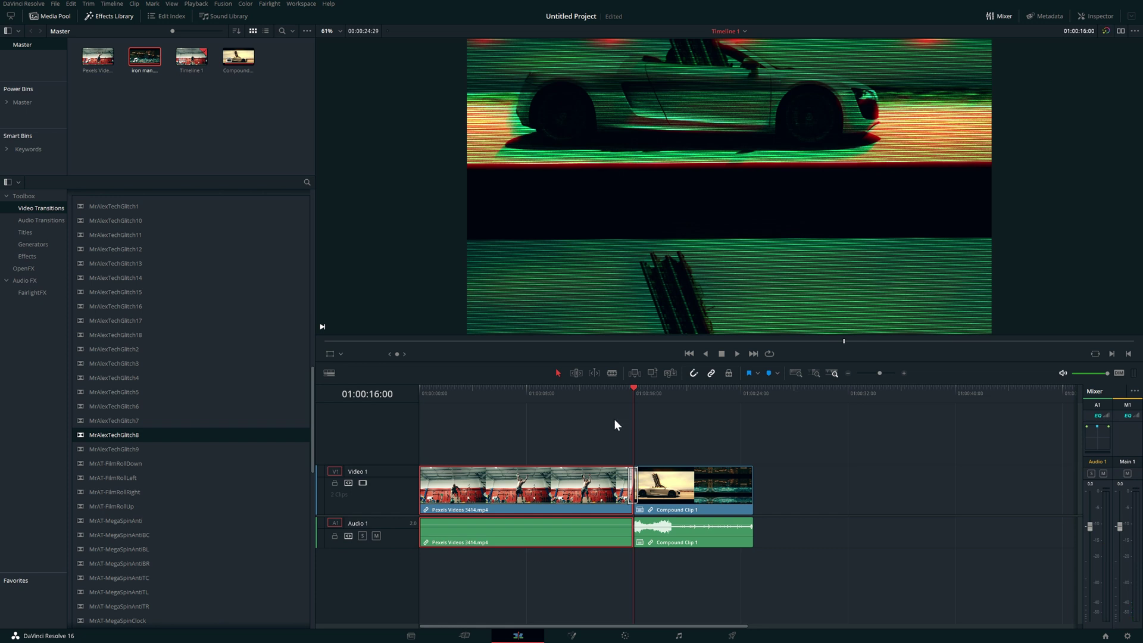
pyautogui.moveTo(632, 399); pyautogui.dragTo(489, 361)
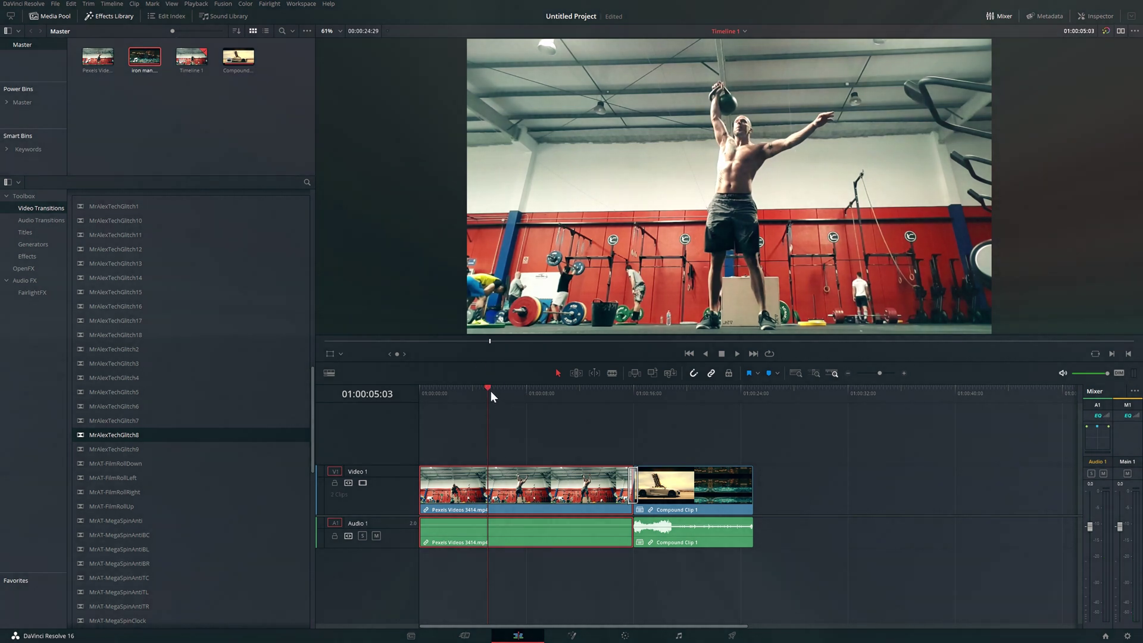
pyautogui.moveTo(490, 388); pyautogui.dragTo(643, 422)
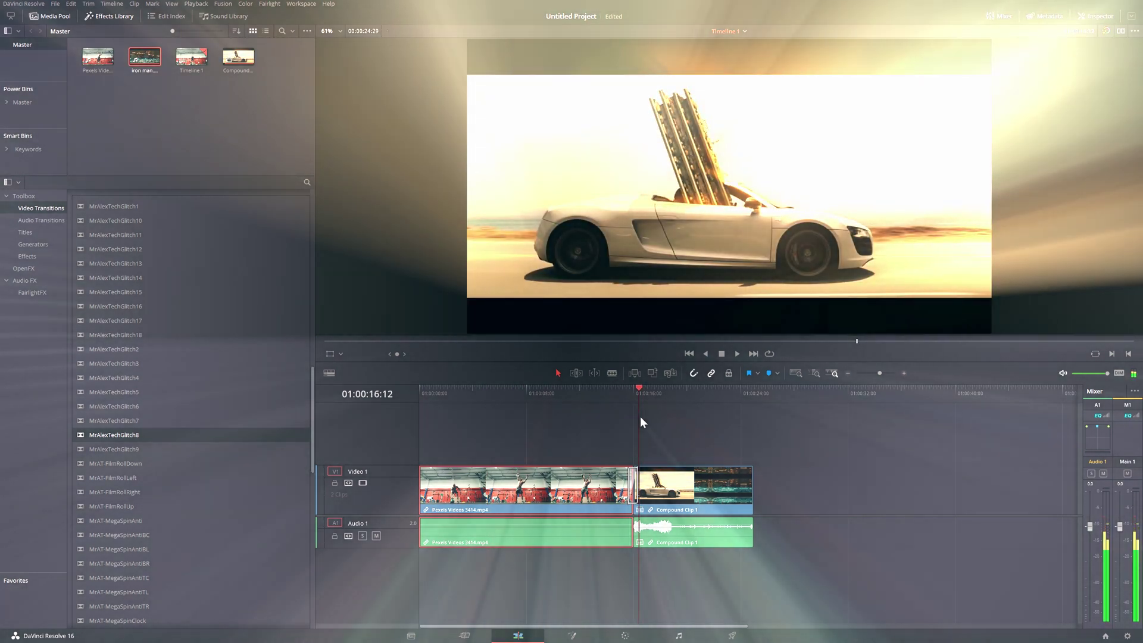